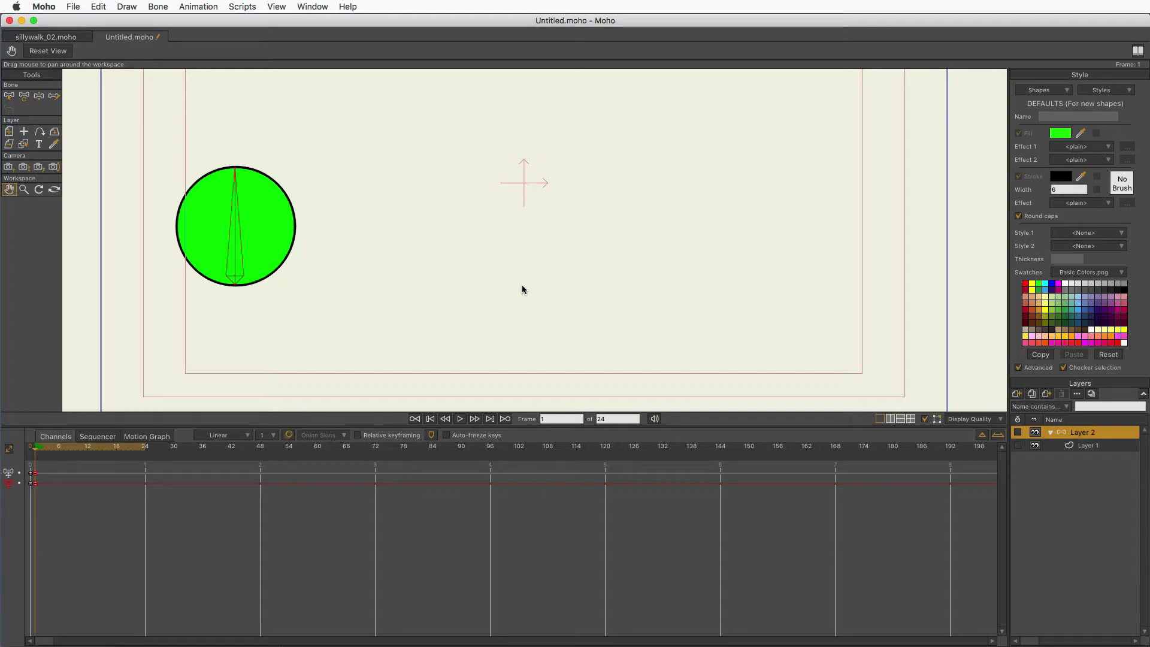
At frame 24, move the ball's bone to the stage's right edge with Transform Bone.
drag(35, 453, 143, 469)
click(24, 96)
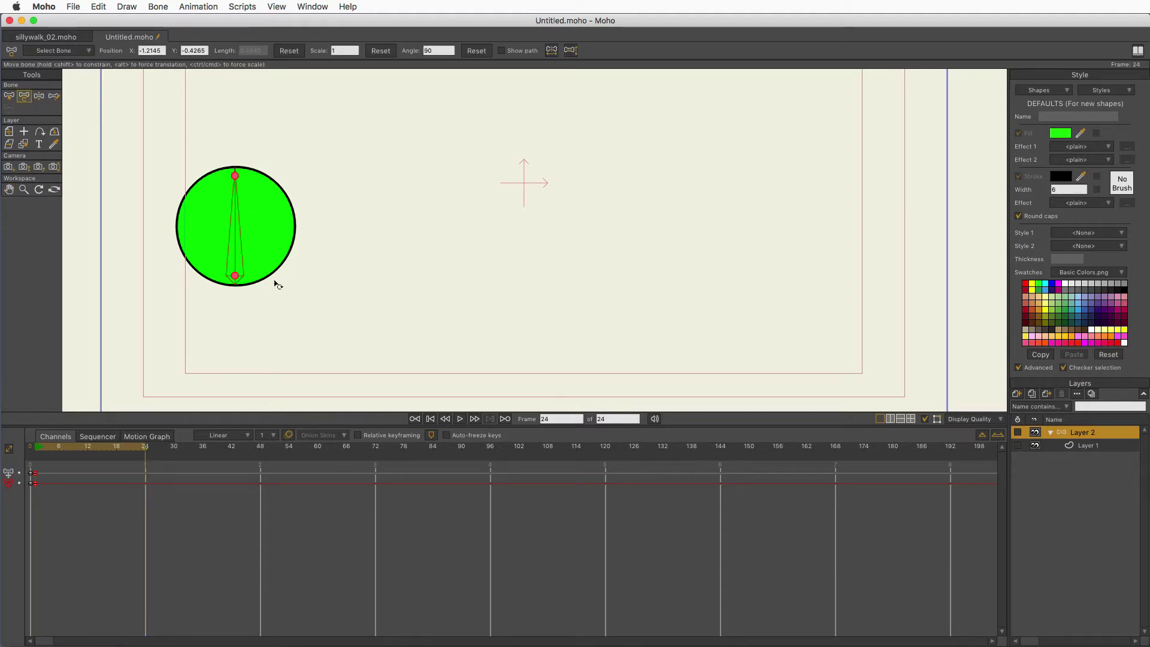
drag(238, 280, 836, 324)
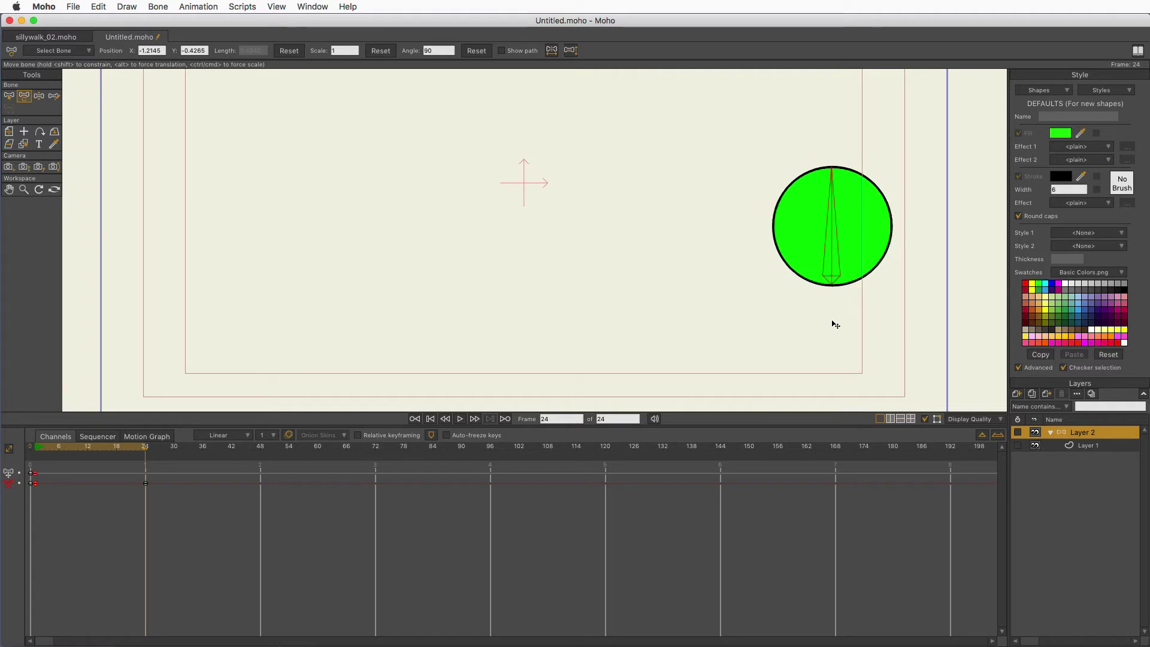
Play the one-second crossing and scrub through the frames to check the motion.
click(460, 419)
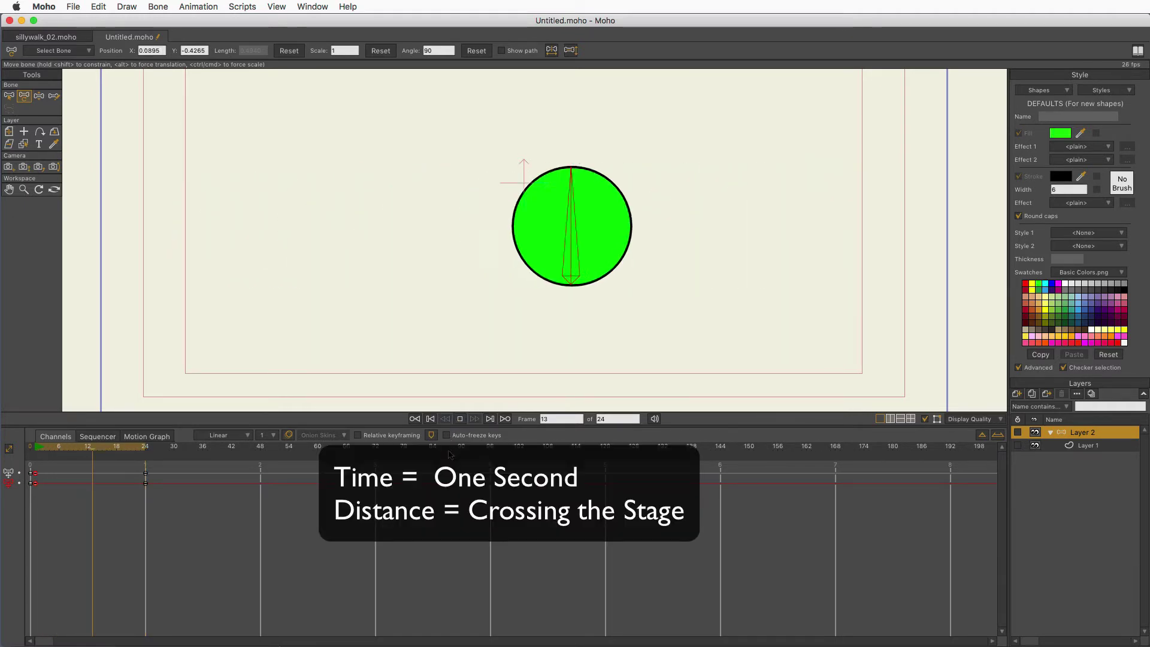
click(458, 419)
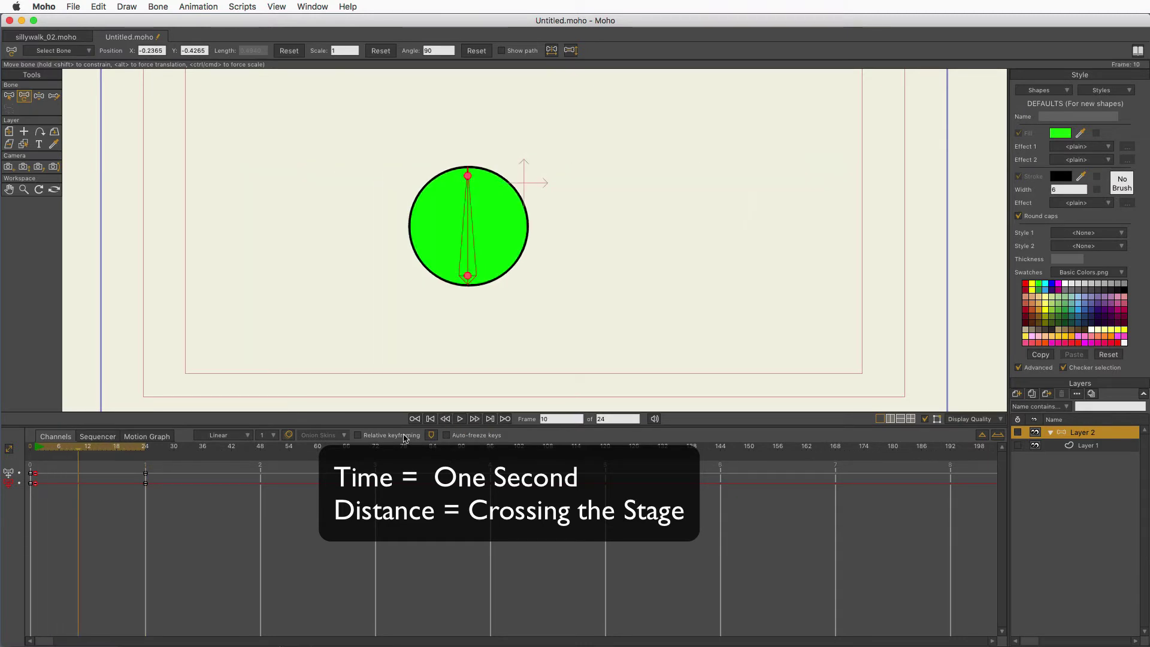
click(68, 454)
drag(68, 453, 37, 456)
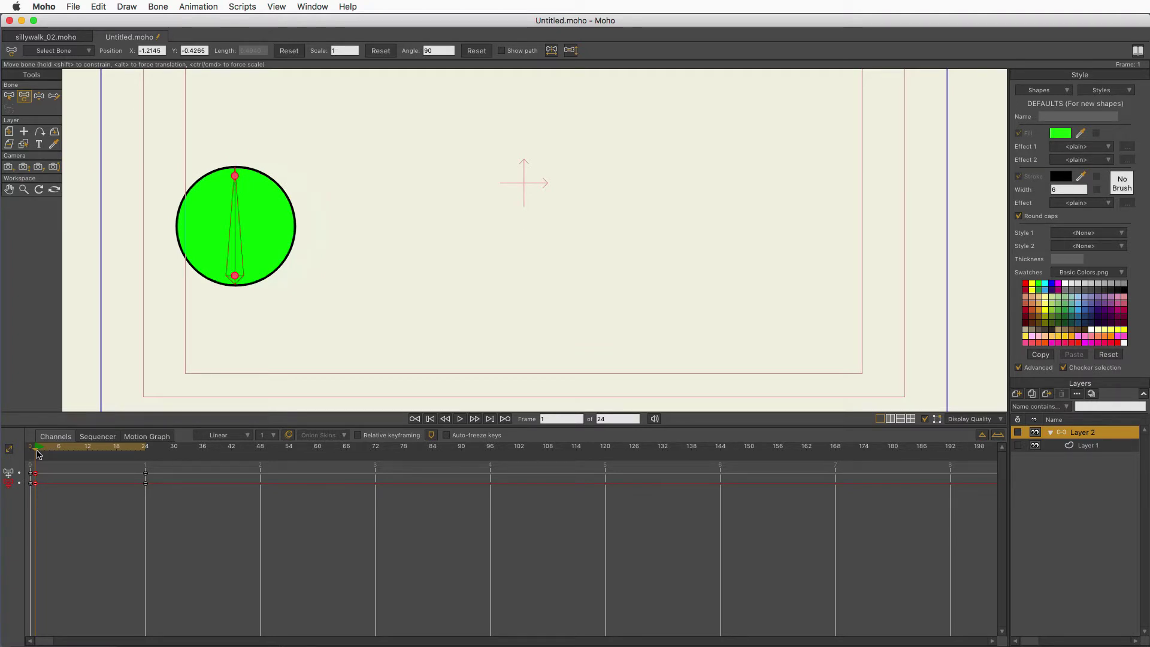
drag(37, 455, 89, 475)
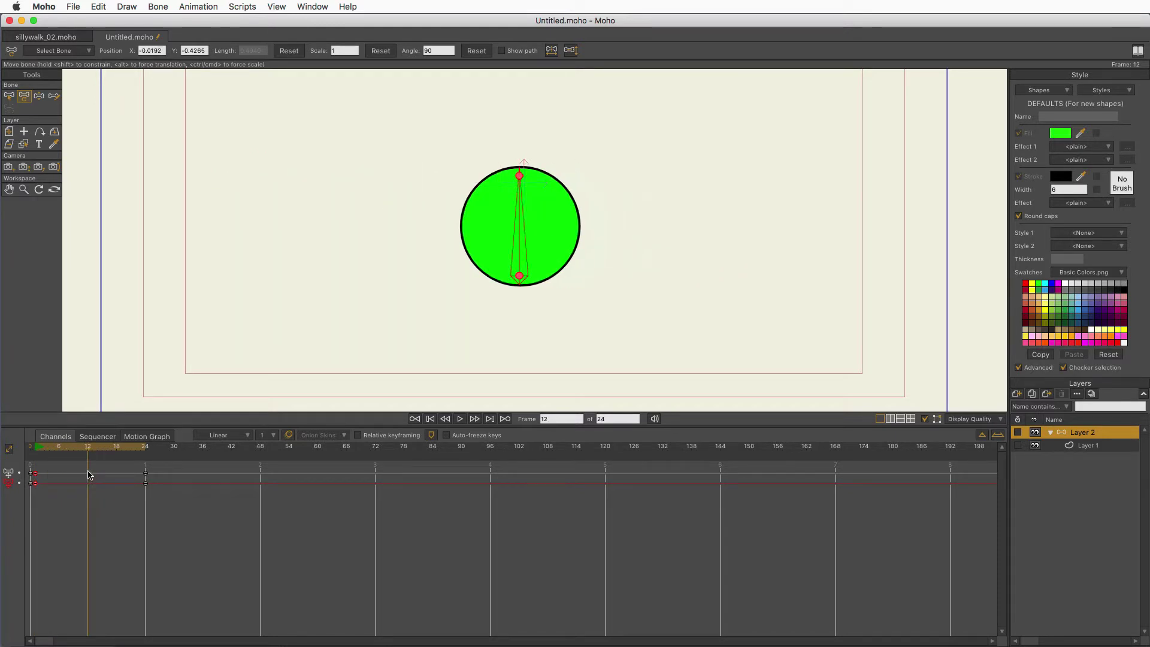
Move the ball's end key from frame 24 to frame 12 and play the half-second crossing.
click(145, 473)
drag(146, 476, 39, 450)
click(460, 418)
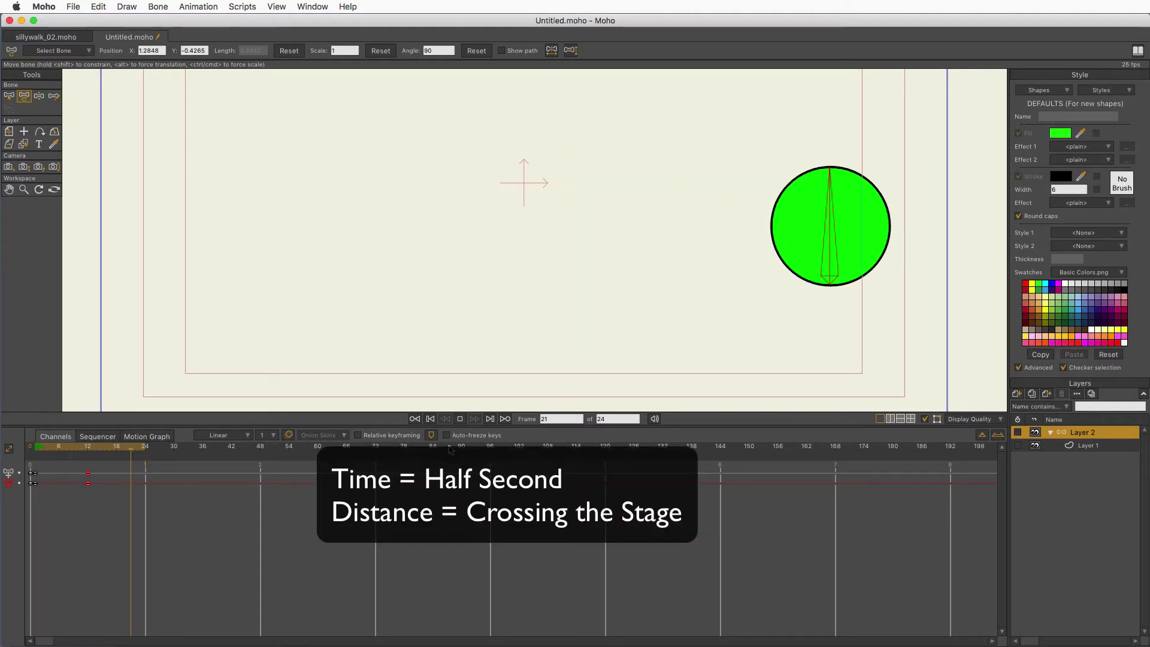
click(107, 453)
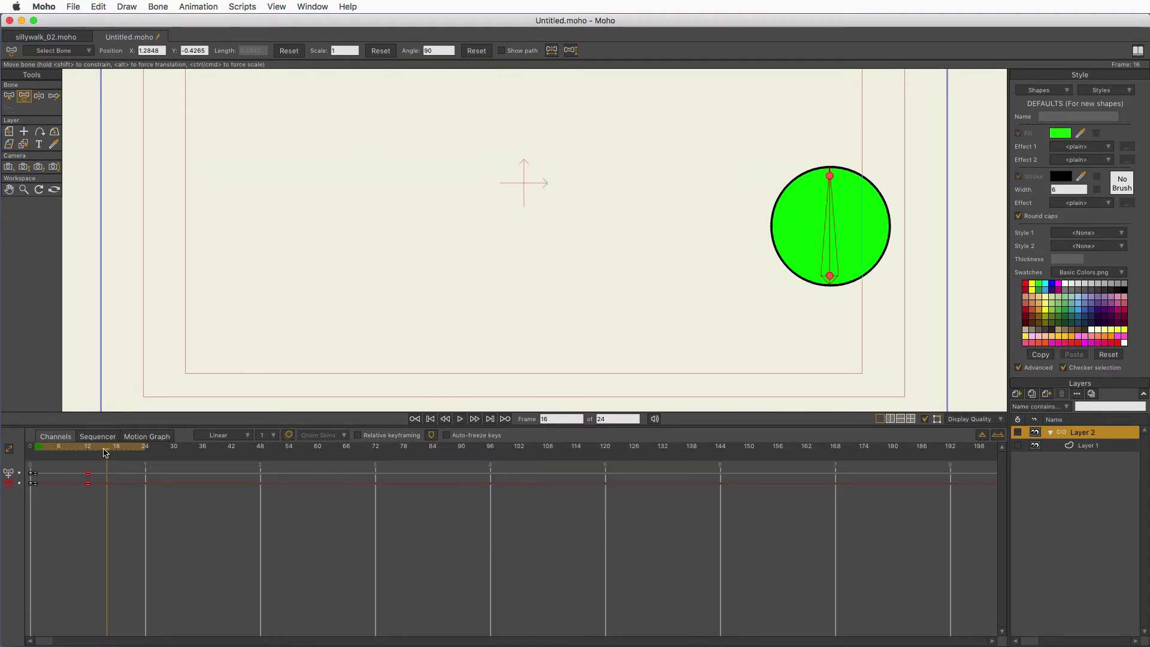
Try the end key at frame 6 and play it, then return it to frame 24.
drag(106, 453, 58, 481)
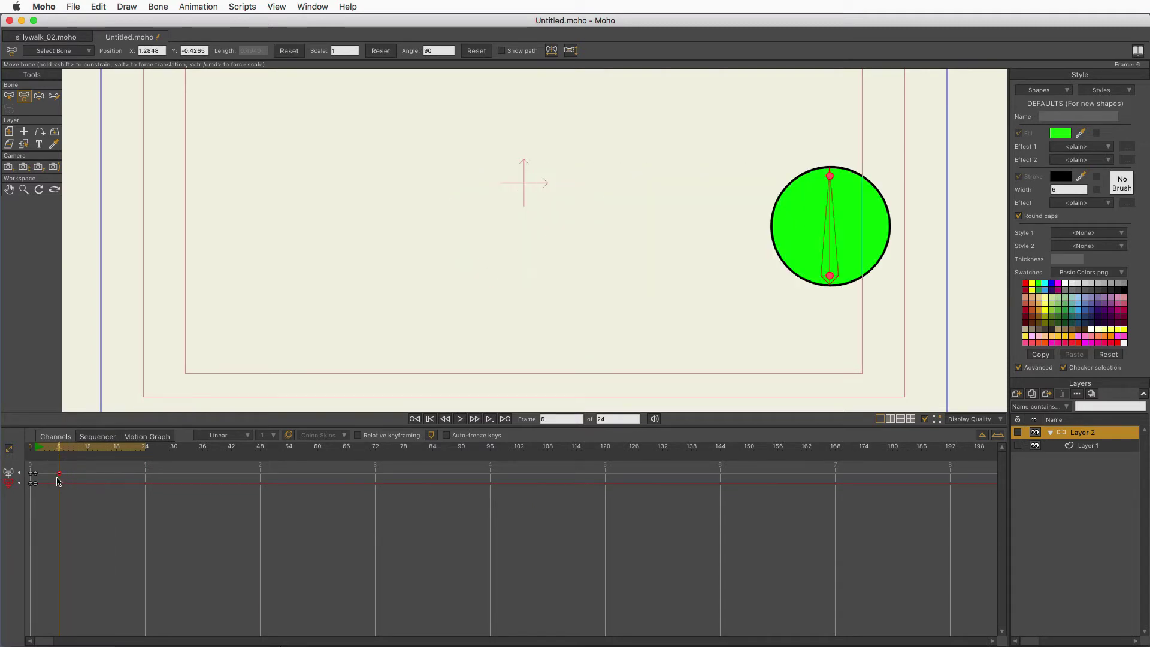
click(461, 419)
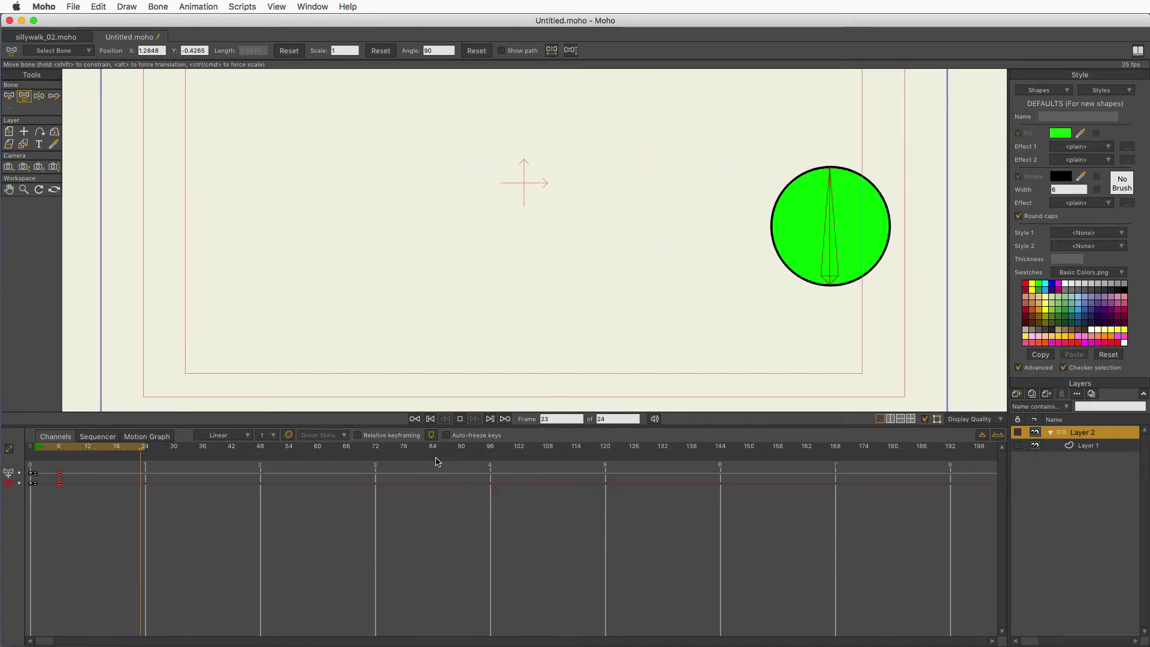
key(space)
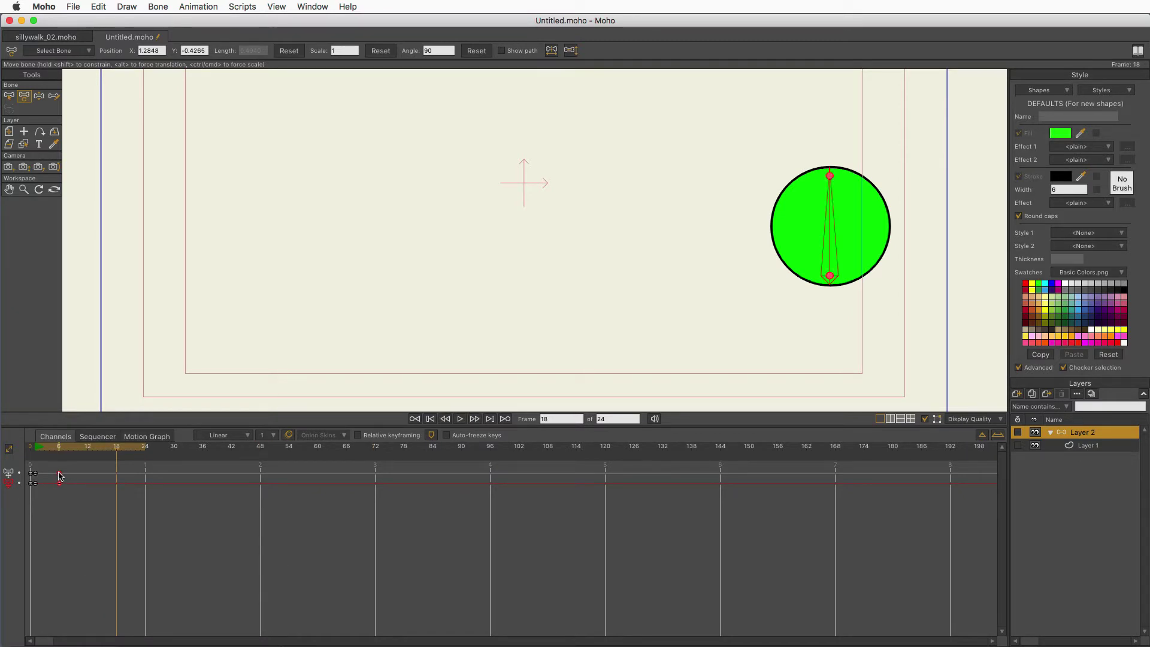
drag(60, 477, 145, 483)
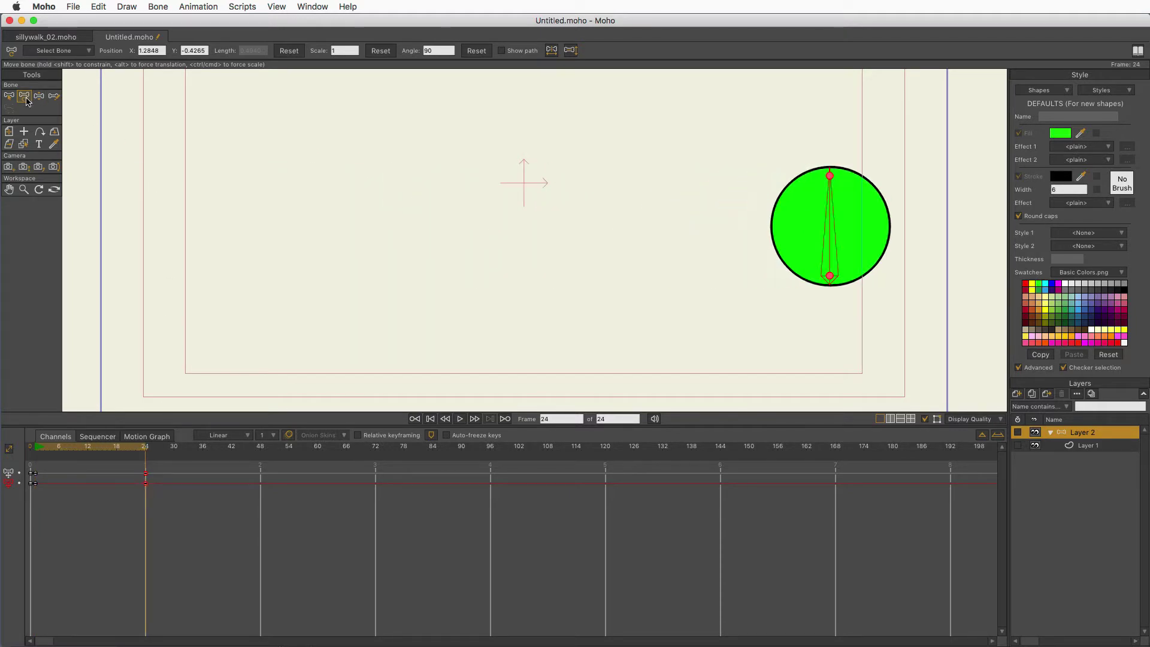
End the ball halfway across the stage at frame 24 and play from the start.
drag(830, 277, 524, 298)
drag(147, 450, 34, 476)
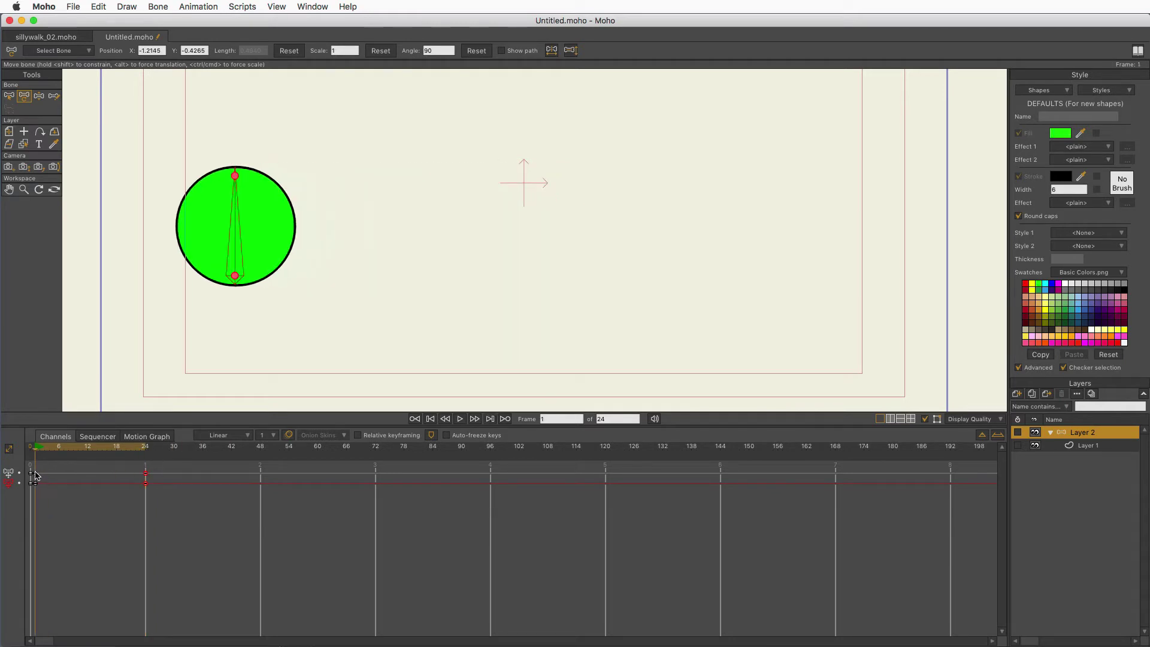
click(460, 420)
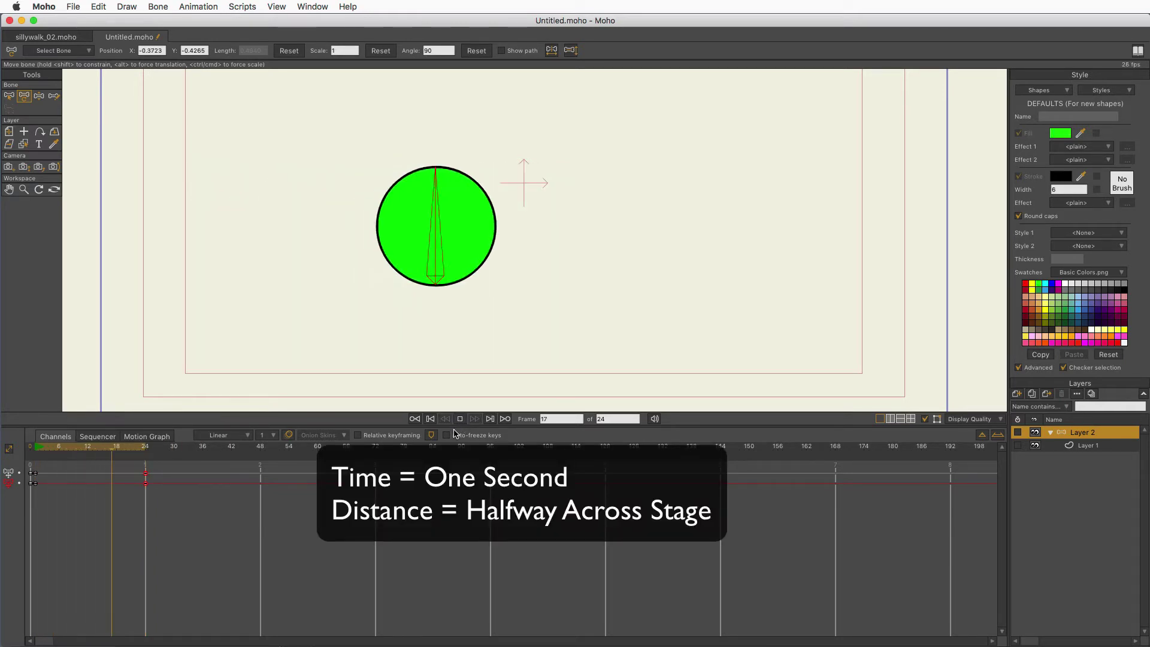
click(151, 468)
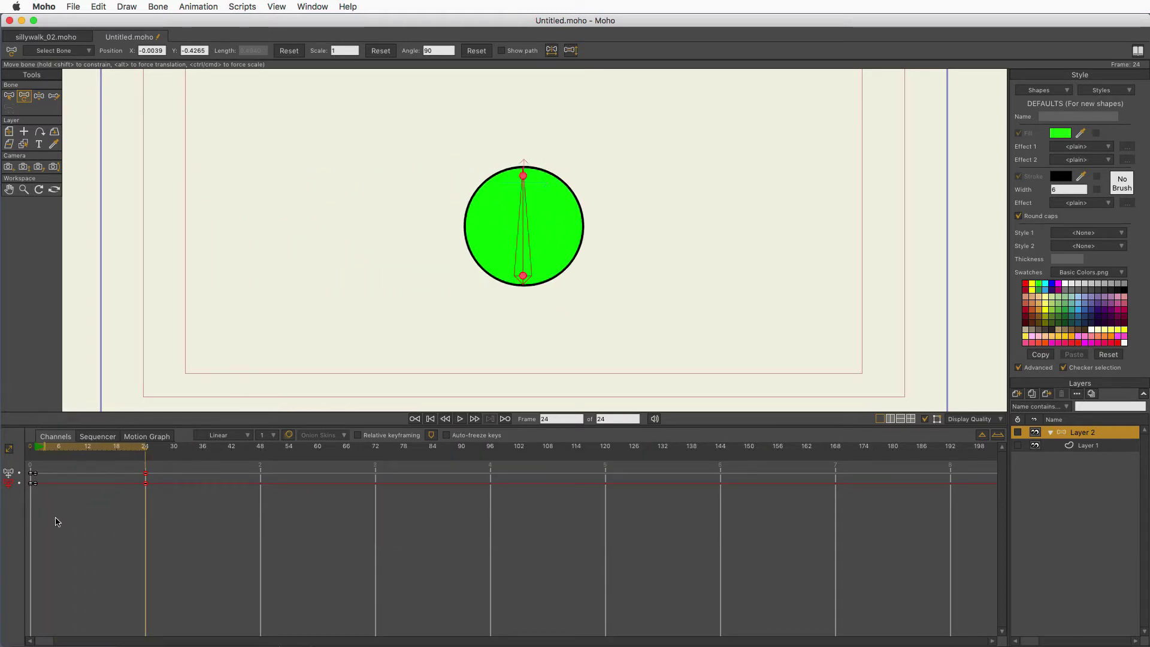
Move the frame-24 pose to a short step from the start and play it back.
drag(525, 280, 350, 290)
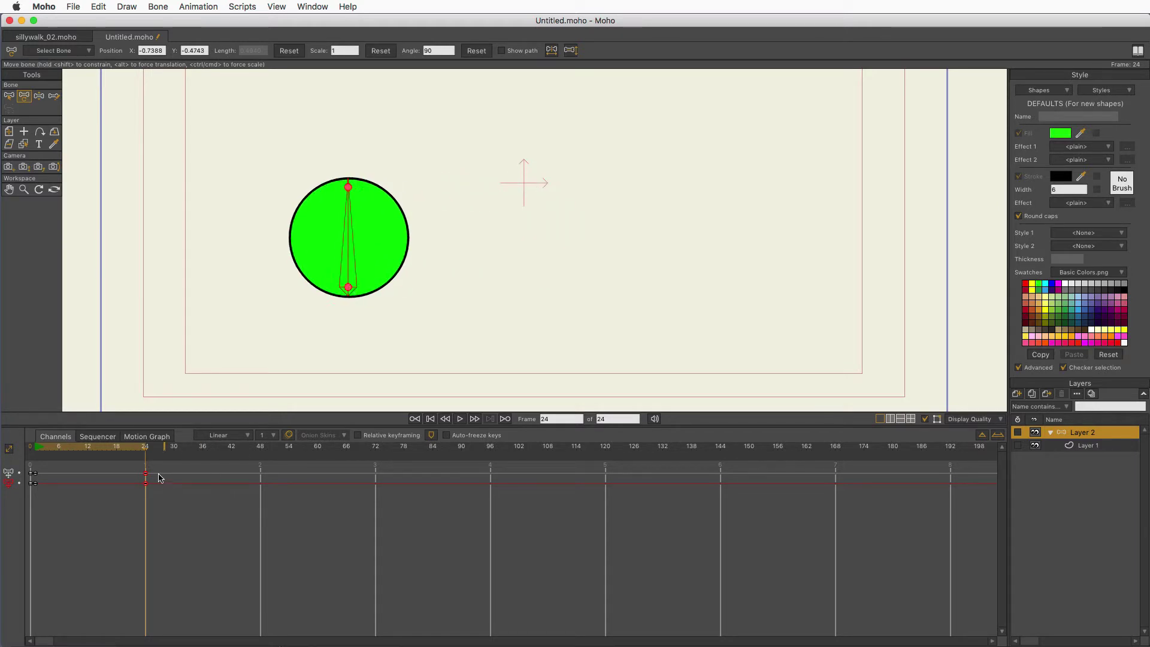
drag(133, 454, 34, 453)
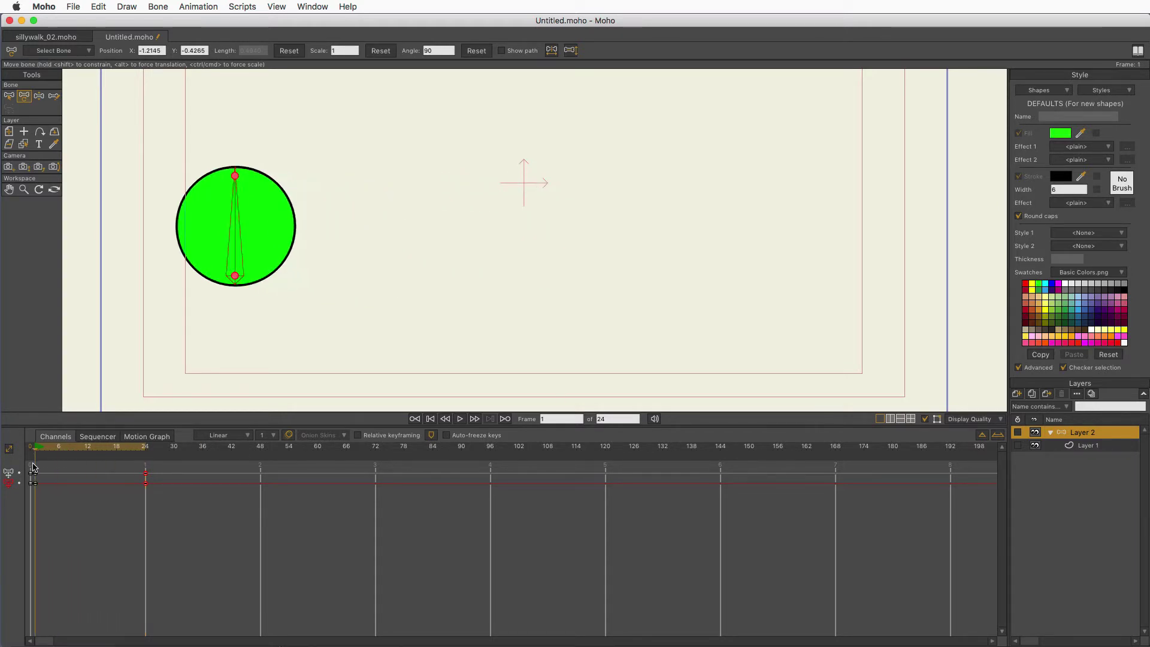
click(461, 418)
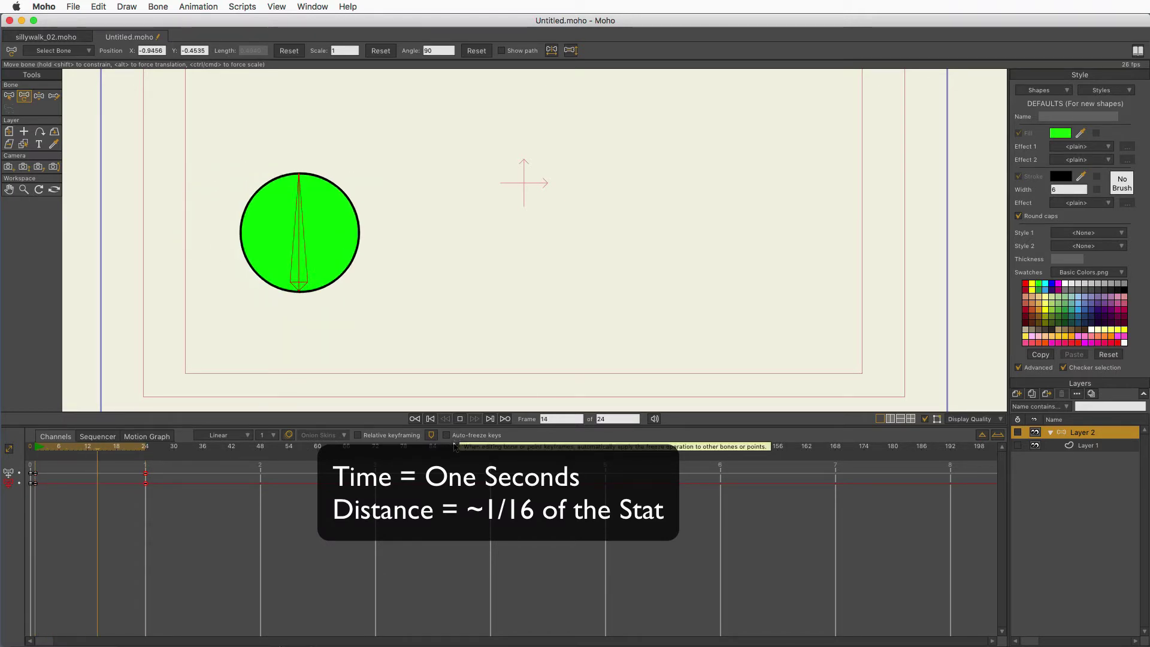
click(234, 488)
drag(88, 459, 147, 460)
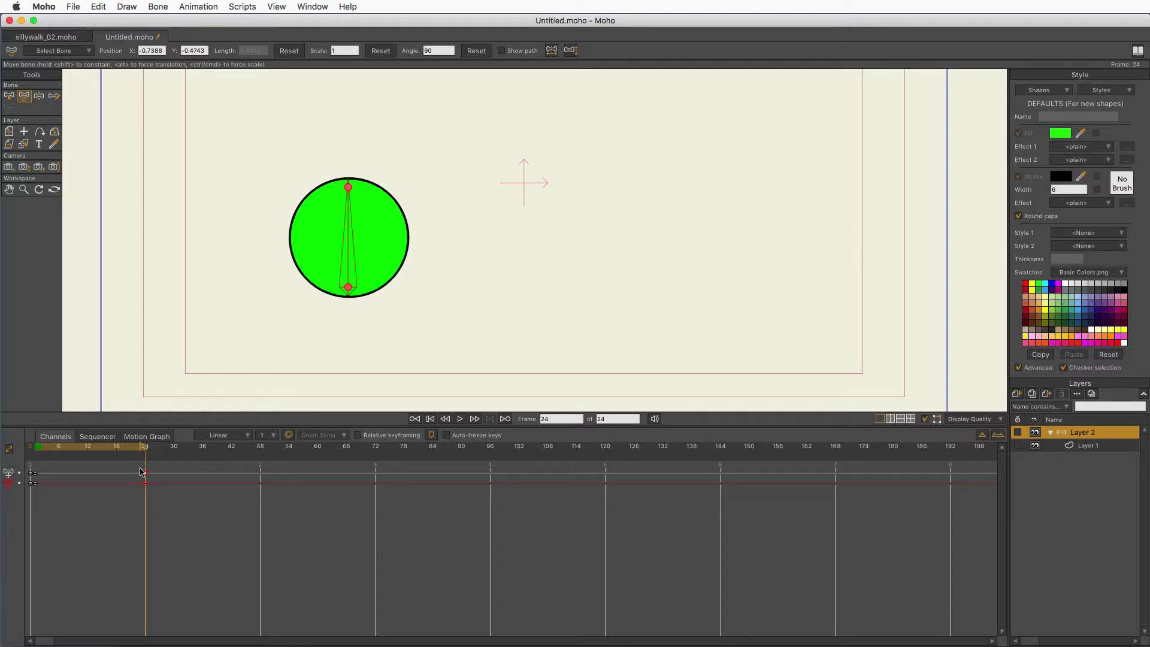
Delete the frame-24 key so the ball stays still, and scrub to confirm.
key(shift+super+Left)
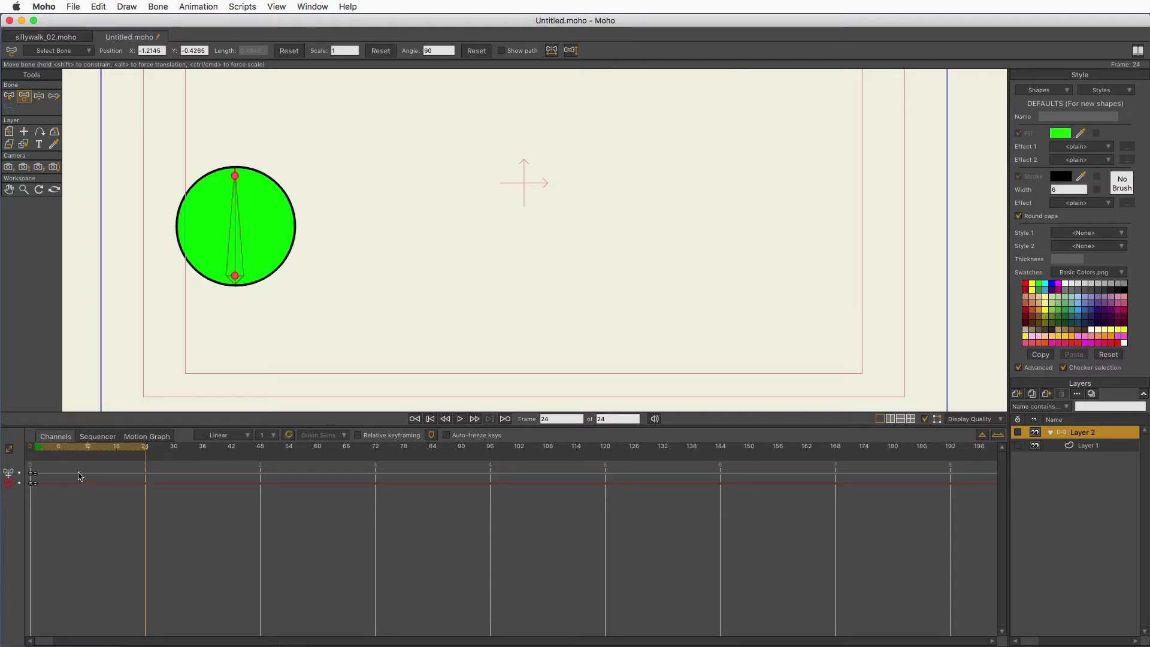
drag(36, 458, 34, 487)
click(39, 452)
Key the ball at the stage's right edge at frame 24 and play the crossing.
drag(61, 454, 146, 454)
drag(237, 278, 828, 320)
drag(145, 452, 40, 463)
click(460, 419)
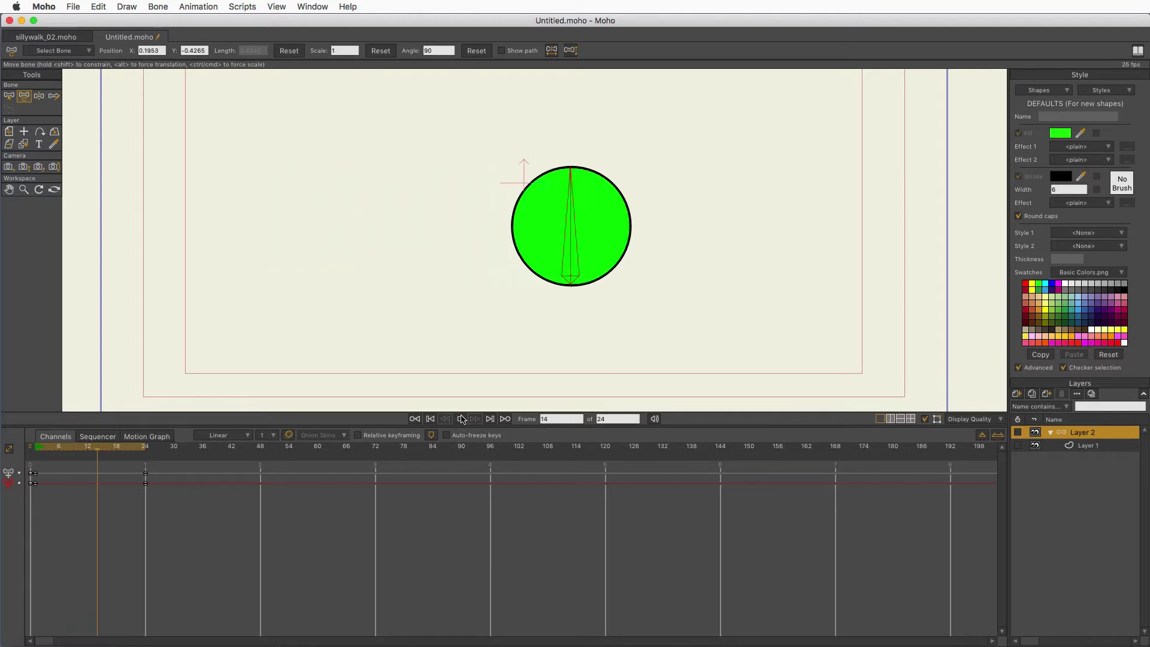
click(460, 419)
mouse_move(94, 452)
mouse_down()
mouse_move(36, 457)
mouse_move(98, 471)
mouse_move(87, 474)
mouse_up()
Turn on onion skins, set the ruler's onion-skin frames, and compare ghosts around frame 12.
click(288, 435)
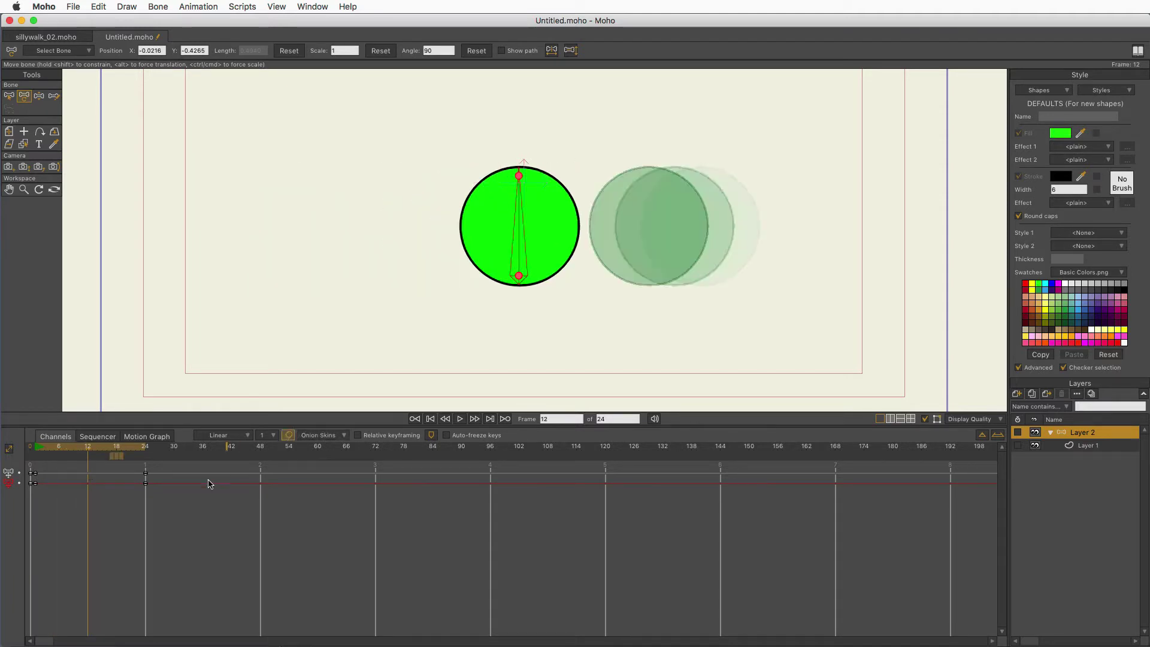
drag(110, 462, 58, 462)
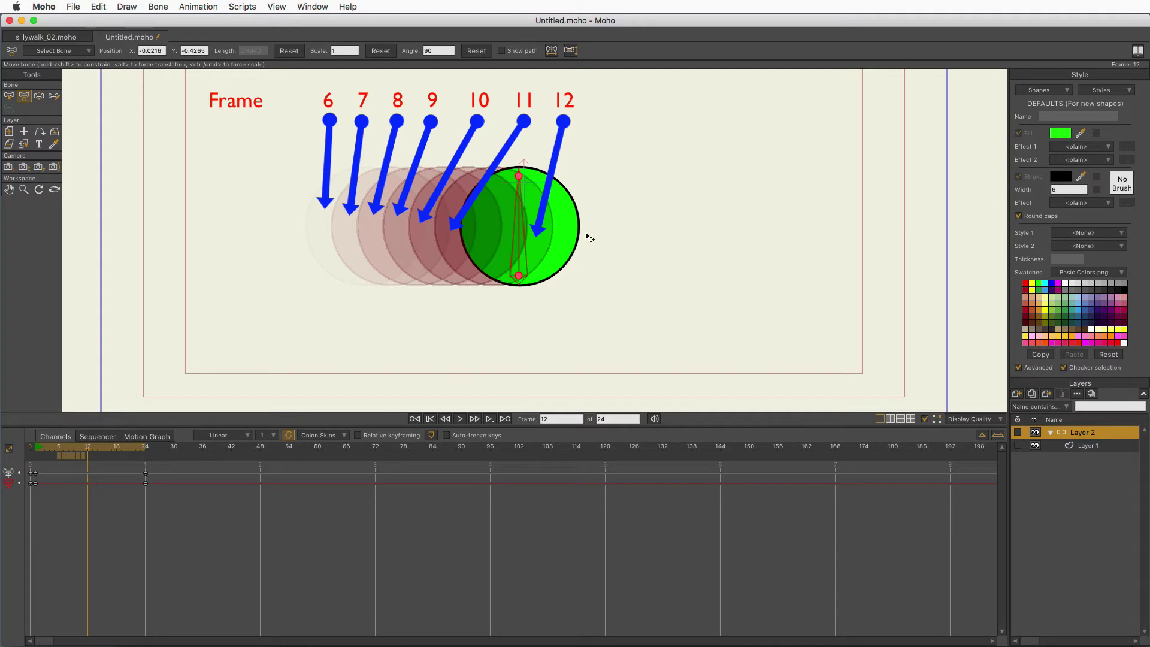
mouse_move(87, 451)
mouse_down()
mouse_move(58, 451)
mouse_move(88, 451)
mouse_move(63, 455)
mouse_move(150, 492)
mouse_move(149, 478)
mouse_up()
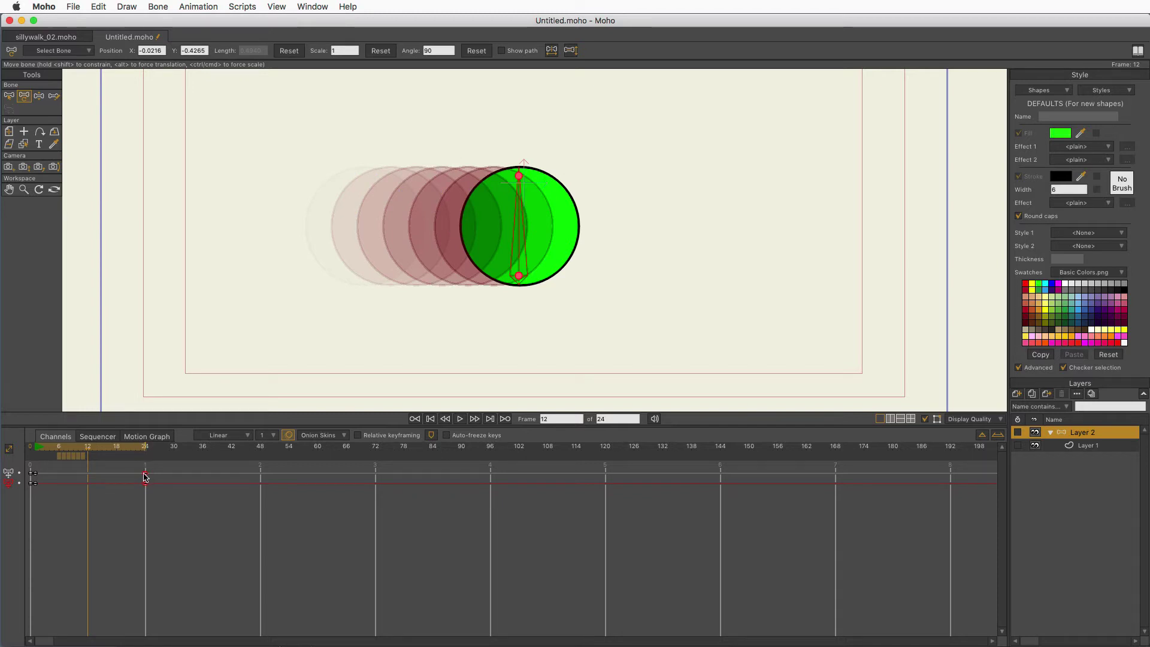
Retime the ball's end pose from frame 24 to 12 and adjust the onion-skin frames.
drag(145, 477, 89, 486)
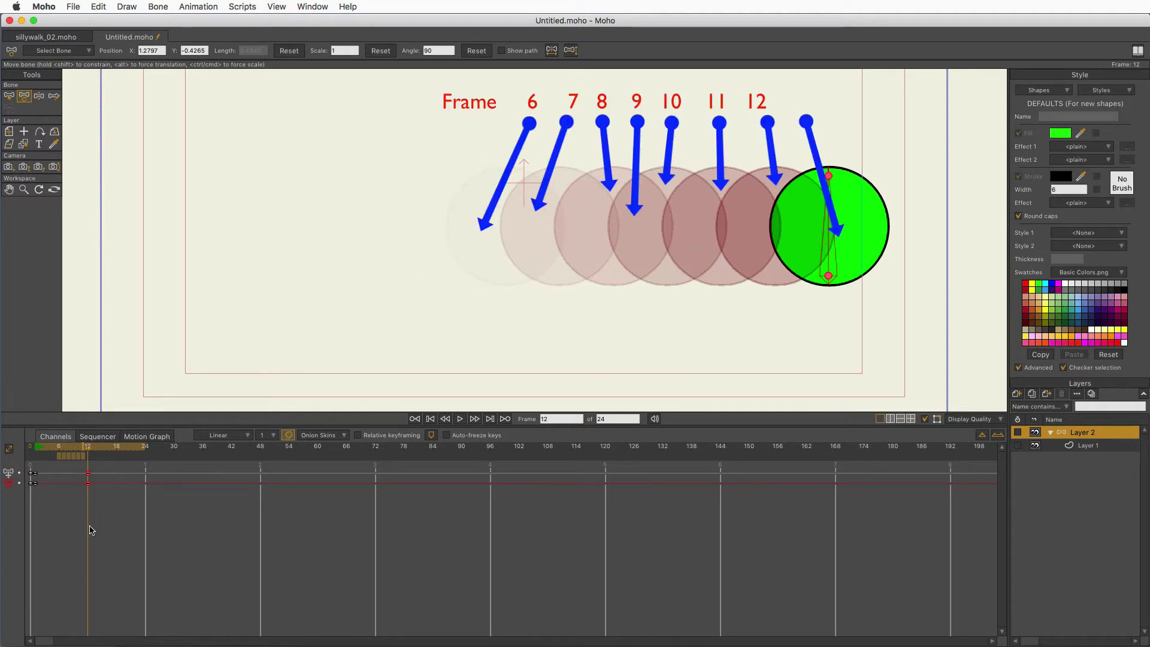
drag(88, 448, 45, 460)
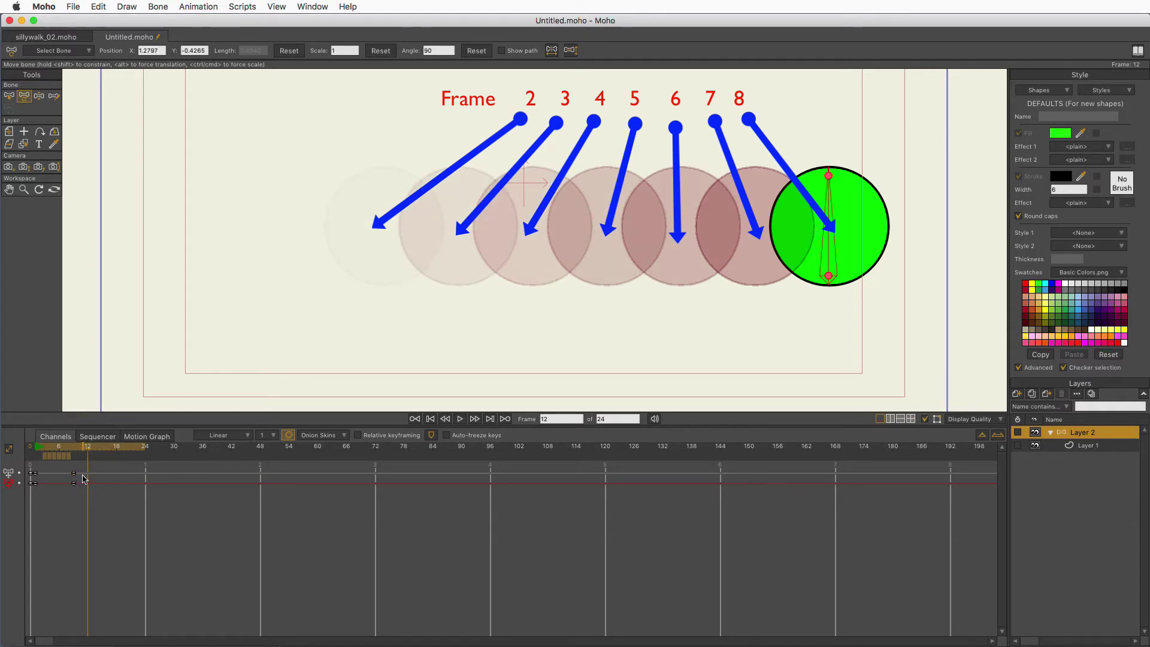
drag(70, 464, 59, 474)
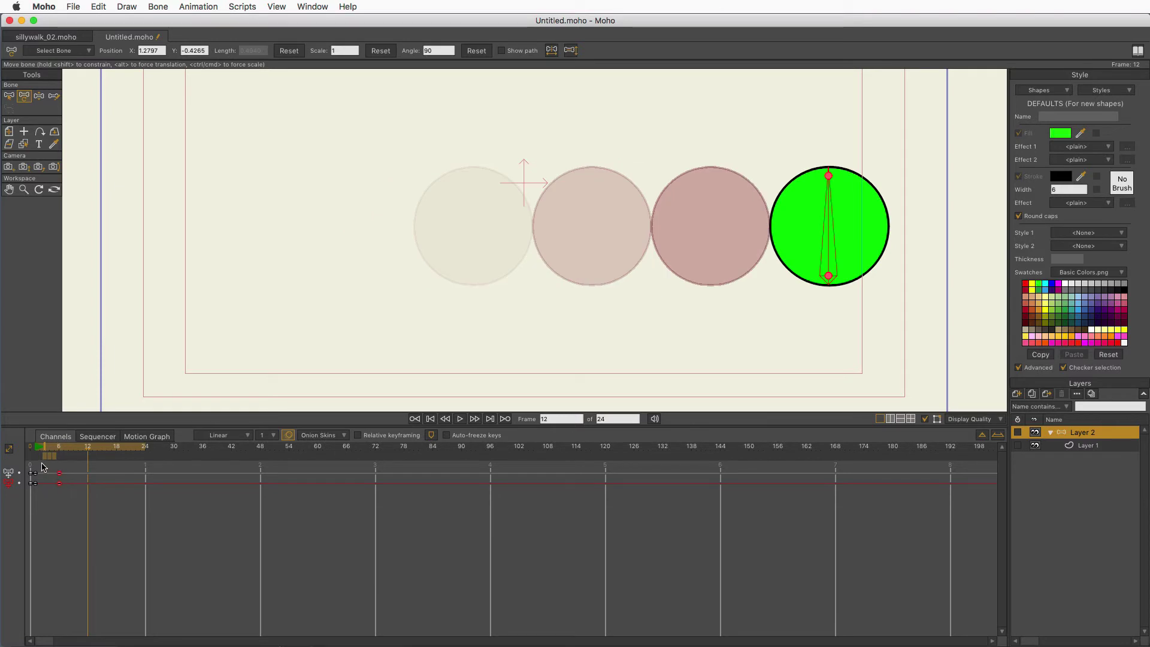
click(39, 456)
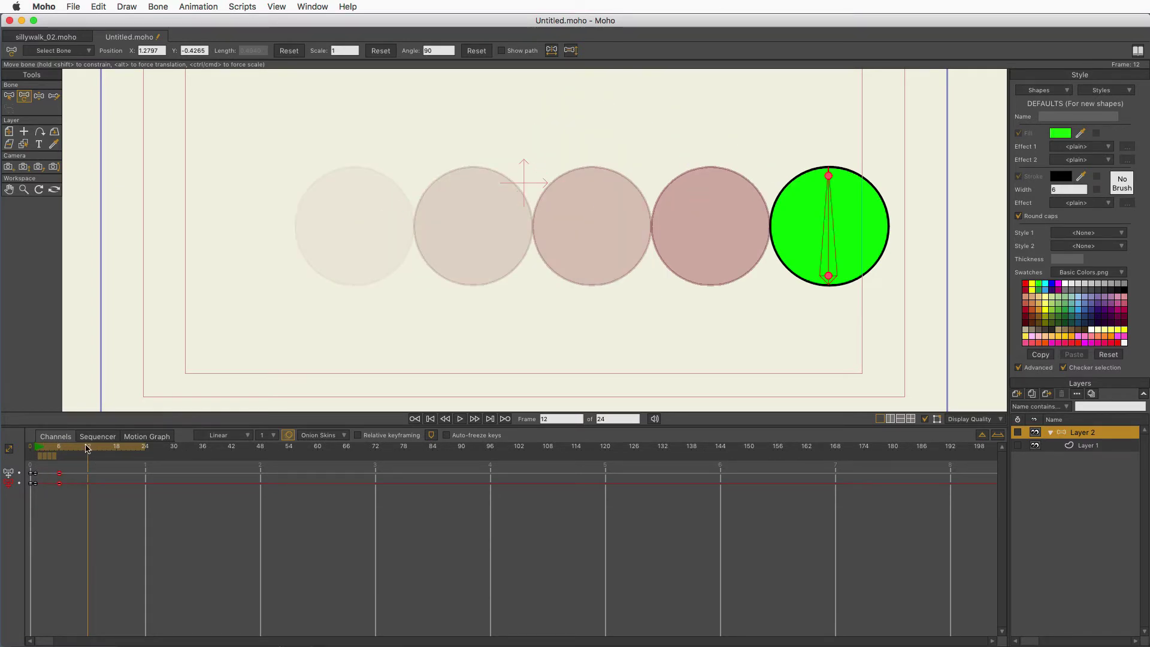
Play the quicker crossing from frame 1, then turn off all onion-skin frames.
click(32, 460)
click(460, 419)
click(45, 463)
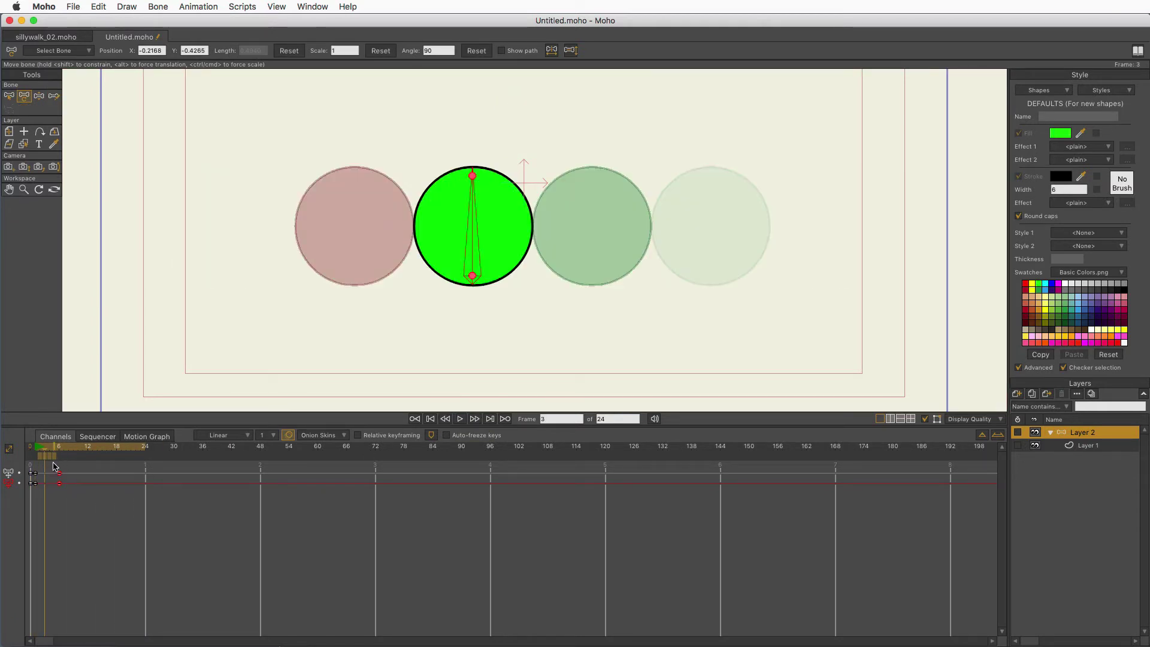
click(54, 457)
click(49, 456)
click(39, 459)
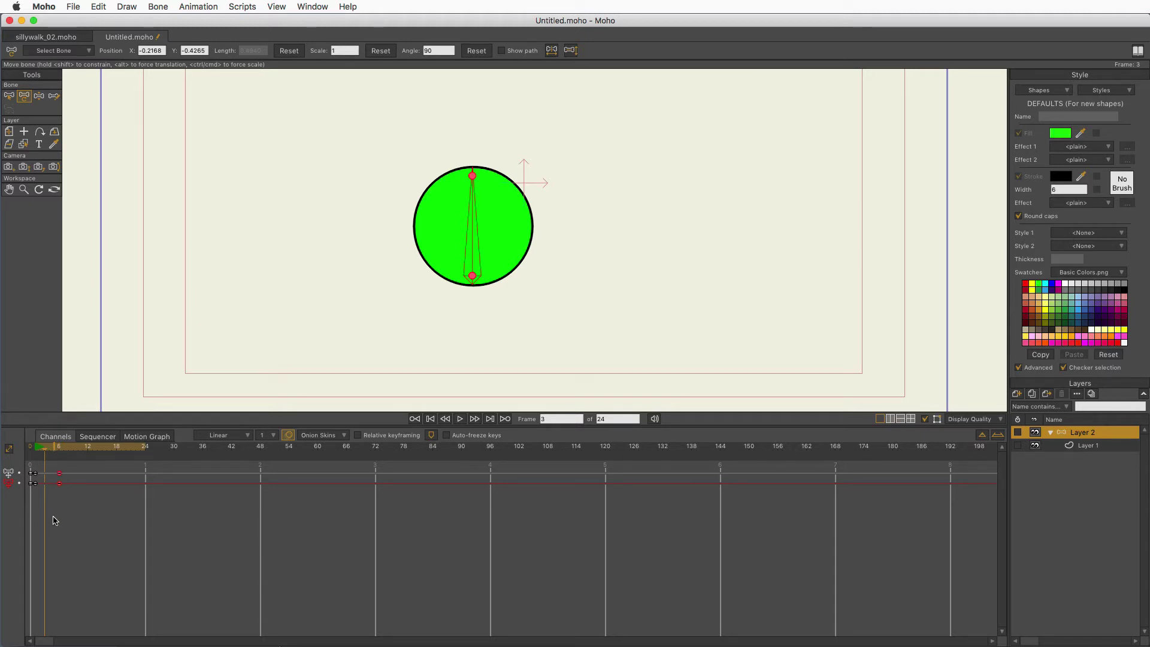
Undo, delete the old frame 0 keyframes, and recentre the ball on the canvas.
key(ctrl+z)
drag(37, 507, 37, 502)
key(Delete)
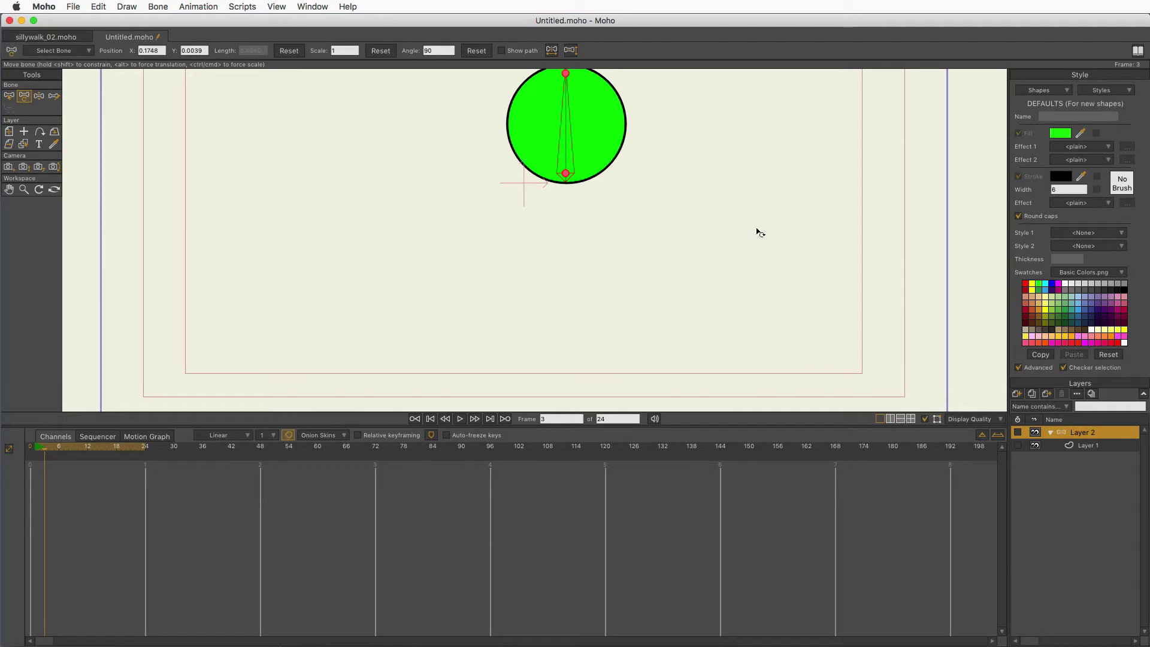
drag(763, 234, 695, 246)
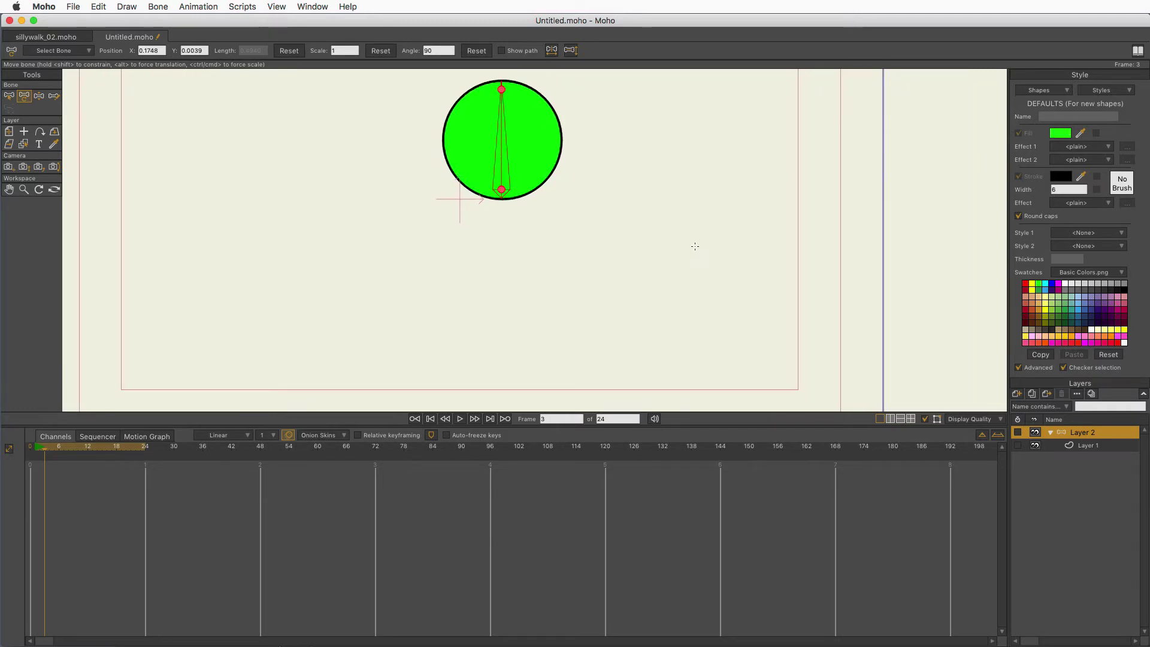
Drop the ball to the ground at frame 8 with linear keys, checking frames 7 to 9.
click(35, 451)
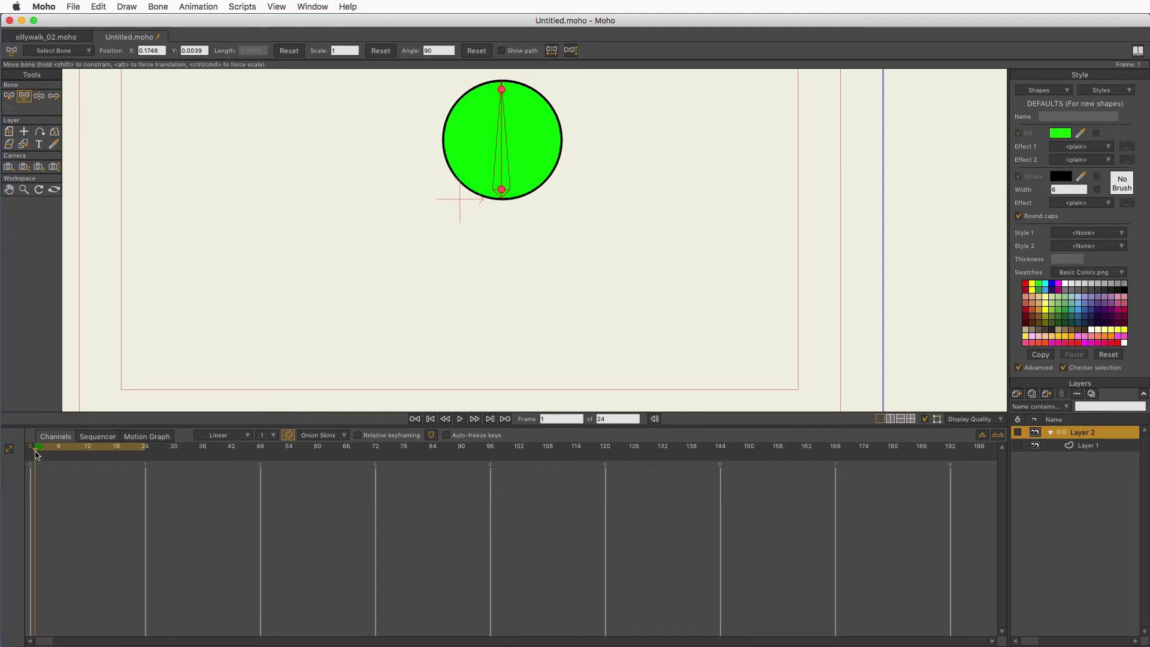
drag(37, 454, 68, 465)
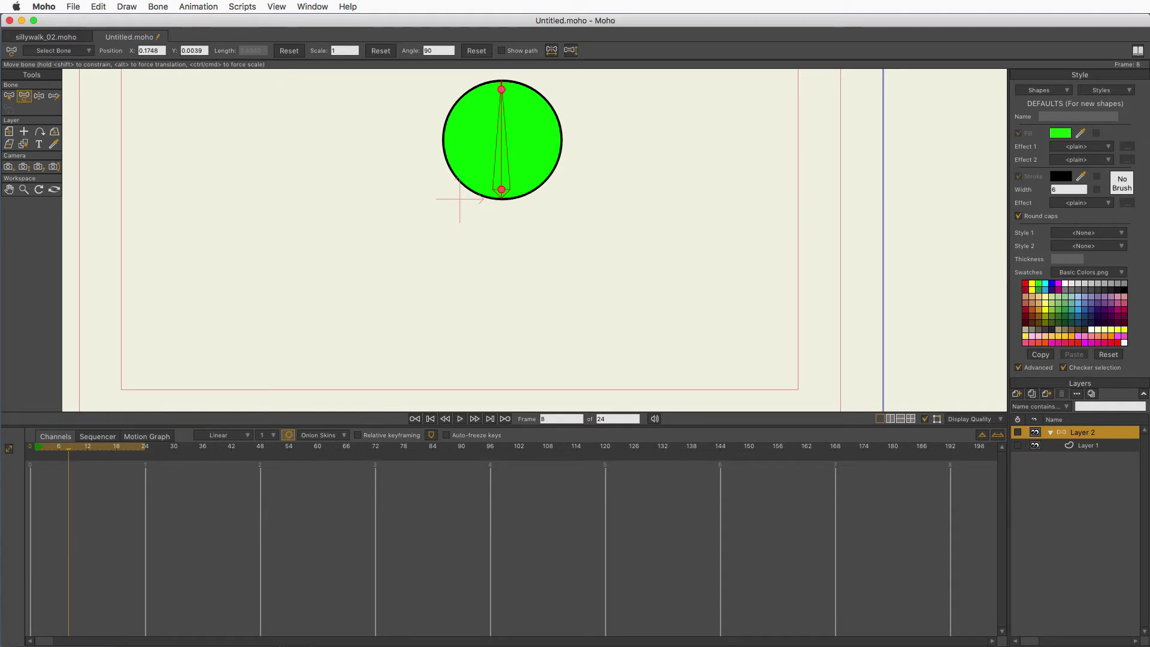
drag(504, 189, 501, 380)
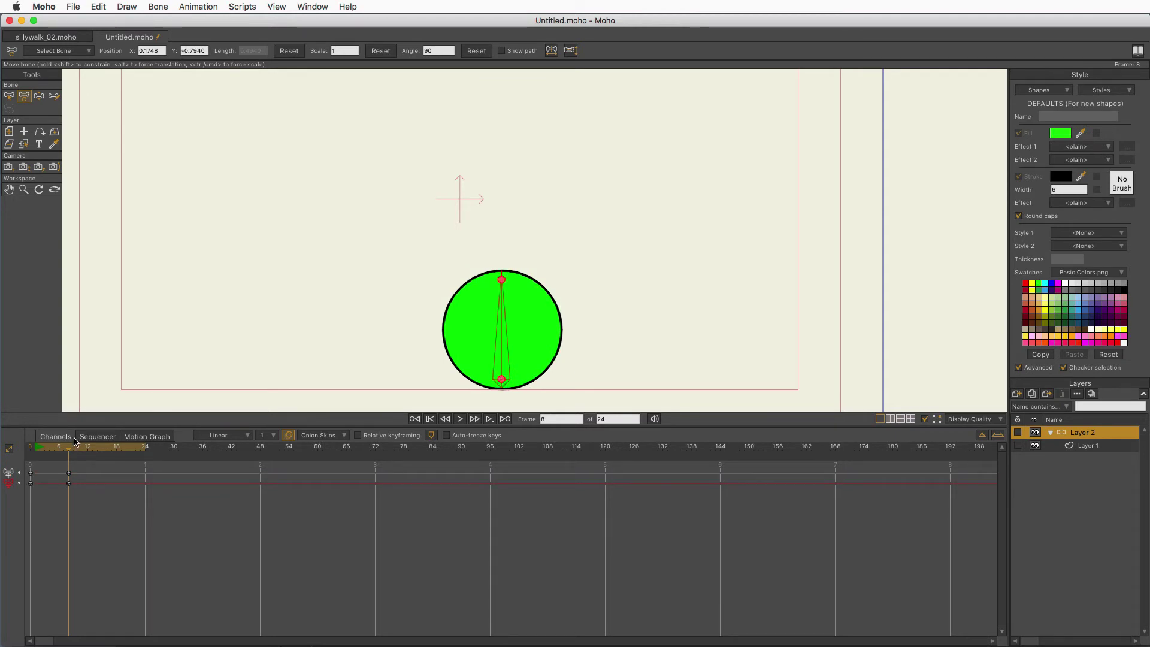
drag(76, 505, 60, 472)
right_click(69, 473)
click(126, 541)
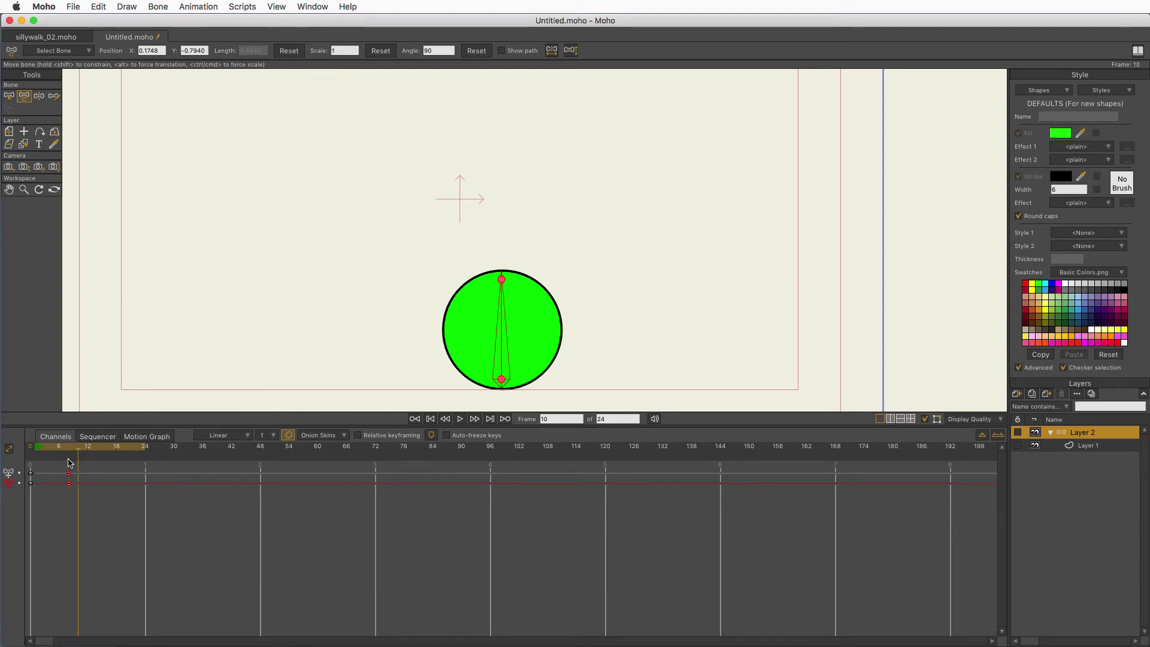
click(66, 466)
click(74, 464)
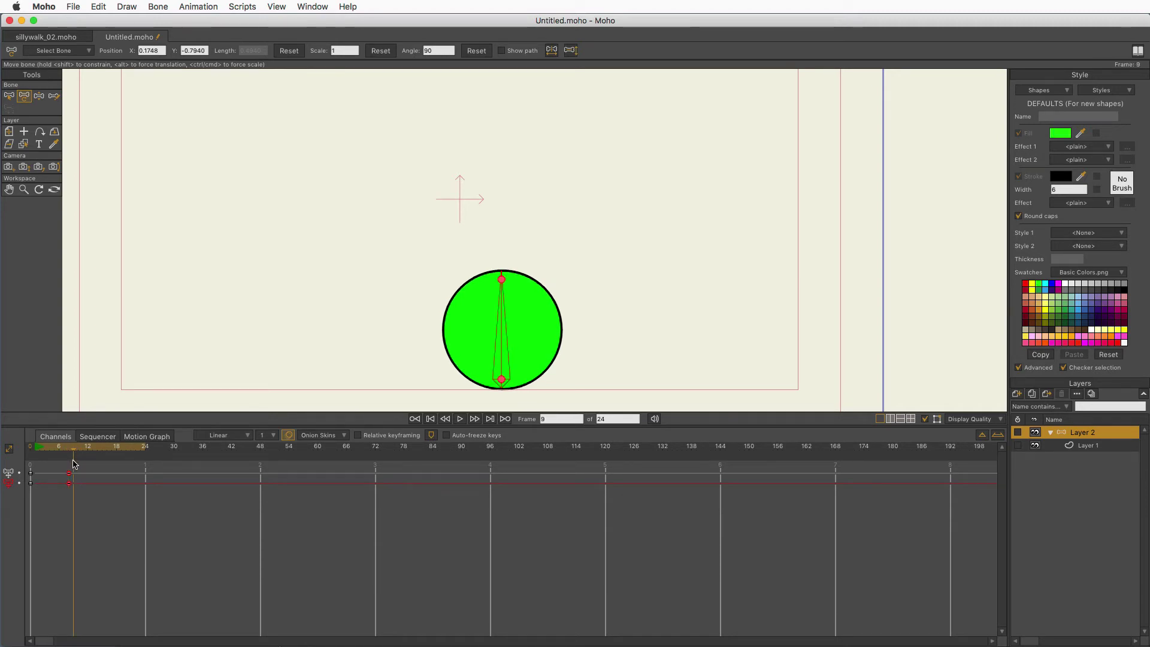
click(69, 465)
click(71, 466)
click(69, 467)
Raise the ball for the rebound at frame 14 and drop it back down at frame 20.
drag(70, 467, 97, 467)
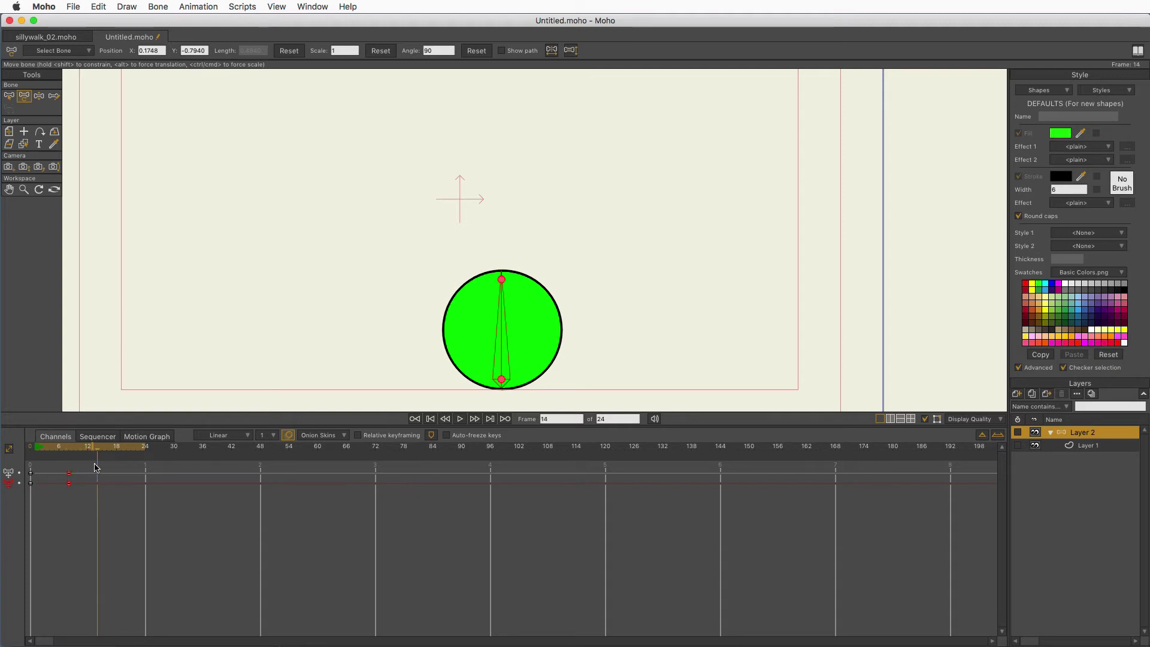
drag(502, 382, 502, 266)
mouse_move(96, 450)
mouse_down()
mouse_move(73, 451)
mouse_move(97, 457)
mouse_up()
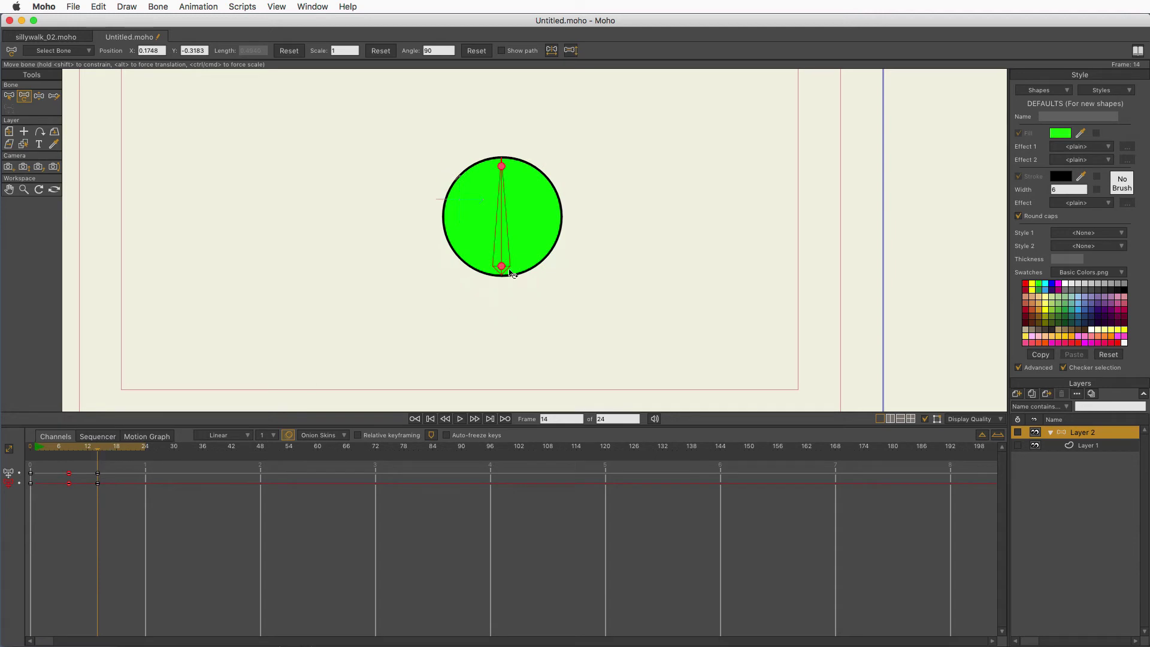
drag(503, 267, 502, 262)
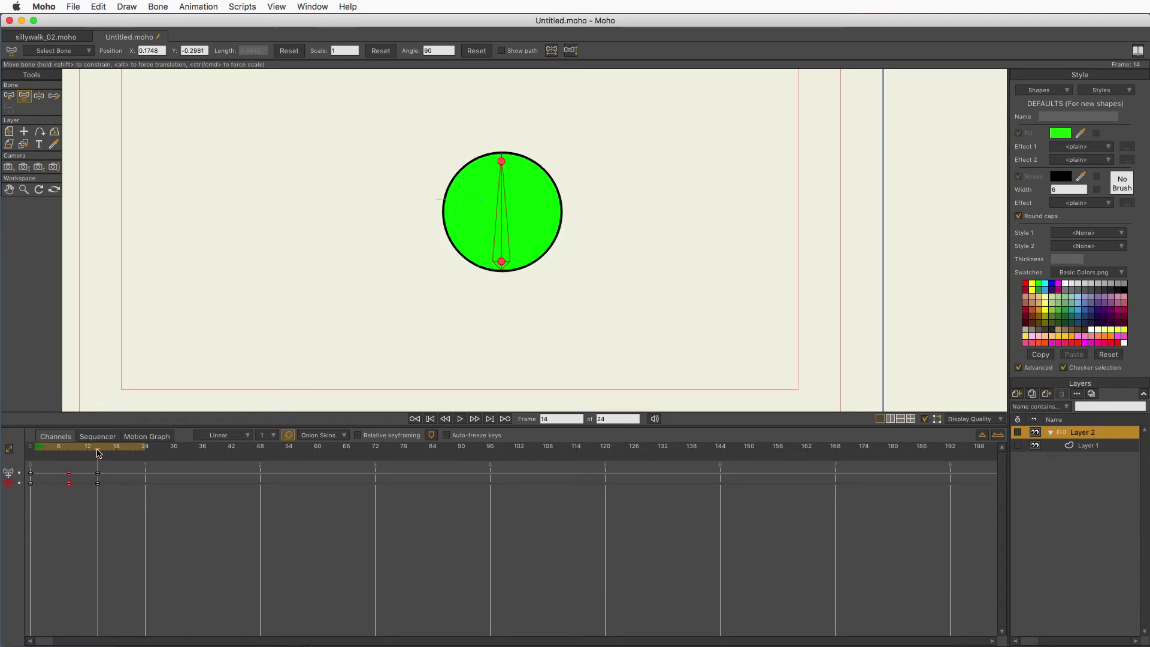
drag(98, 450, 126, 451)
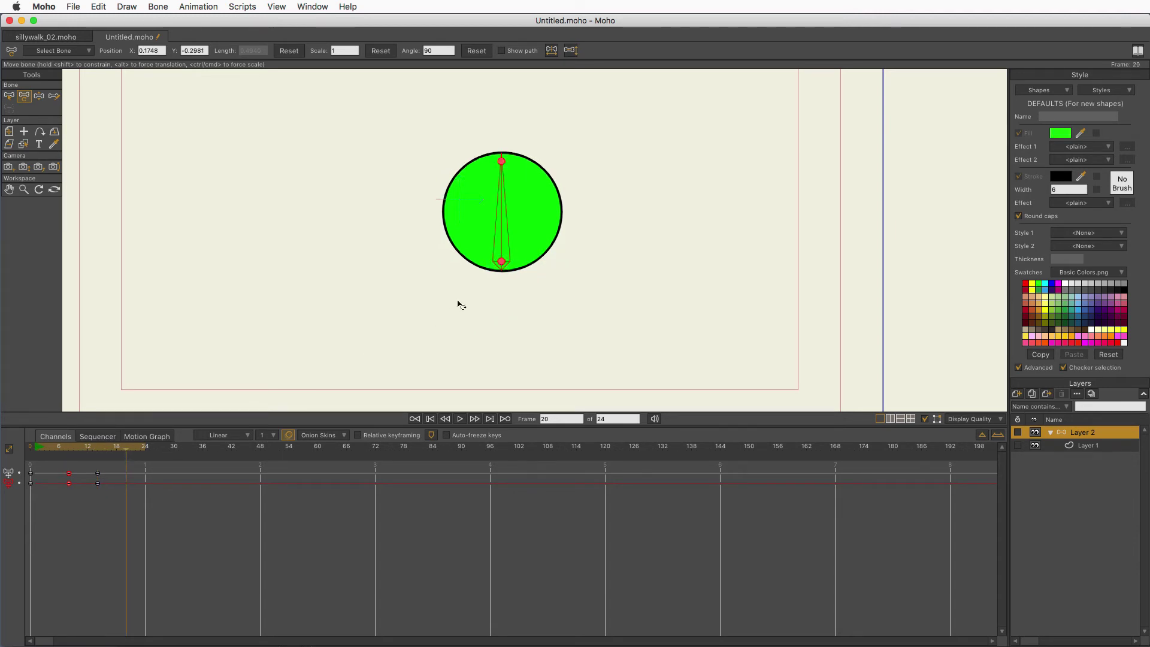
drag(503, 263, 493, 377)
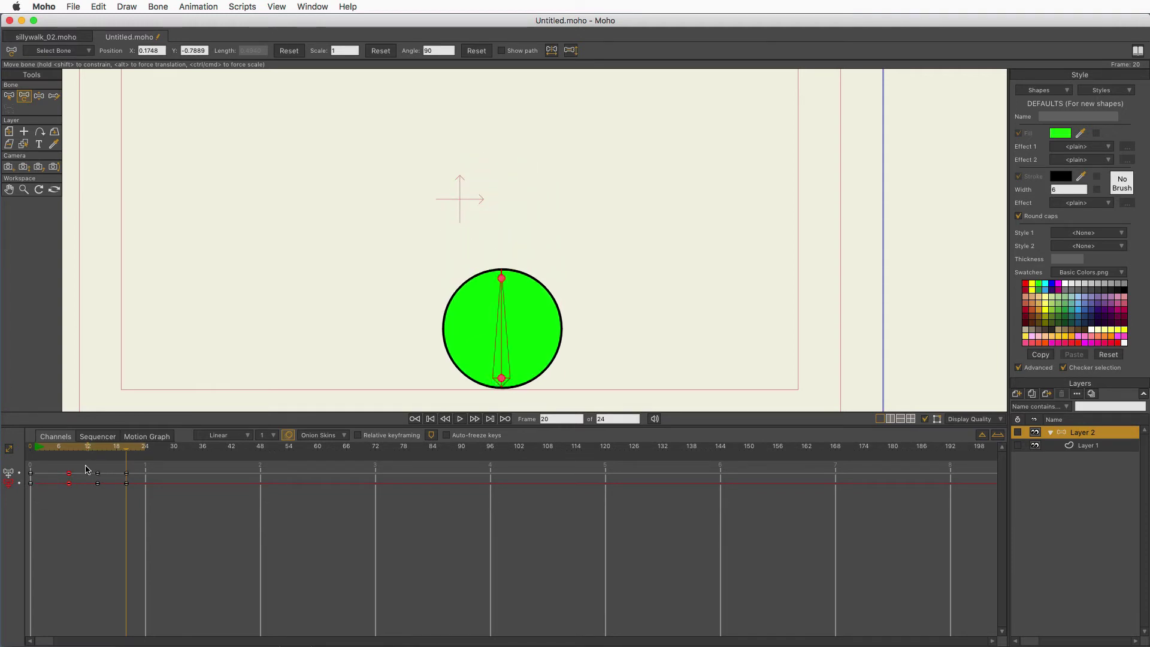
drag(124, 452, 39, 480)
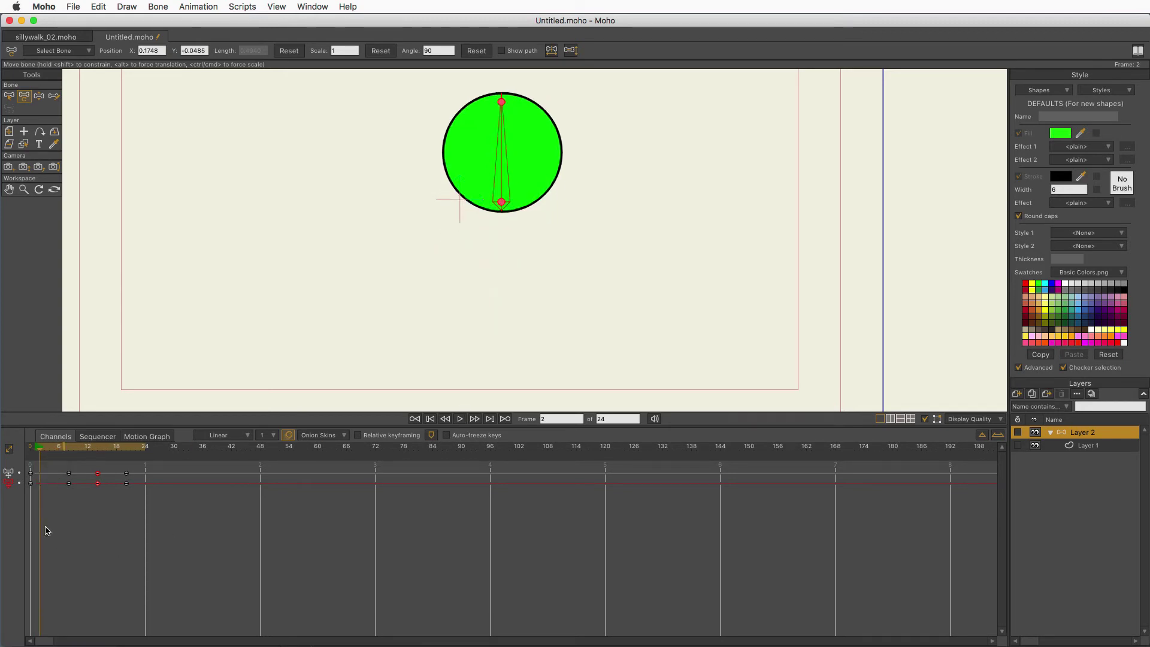
Set the frame 0 keyframes' interpolation to Linear.
click(29, 472)
right_click(33, 477)
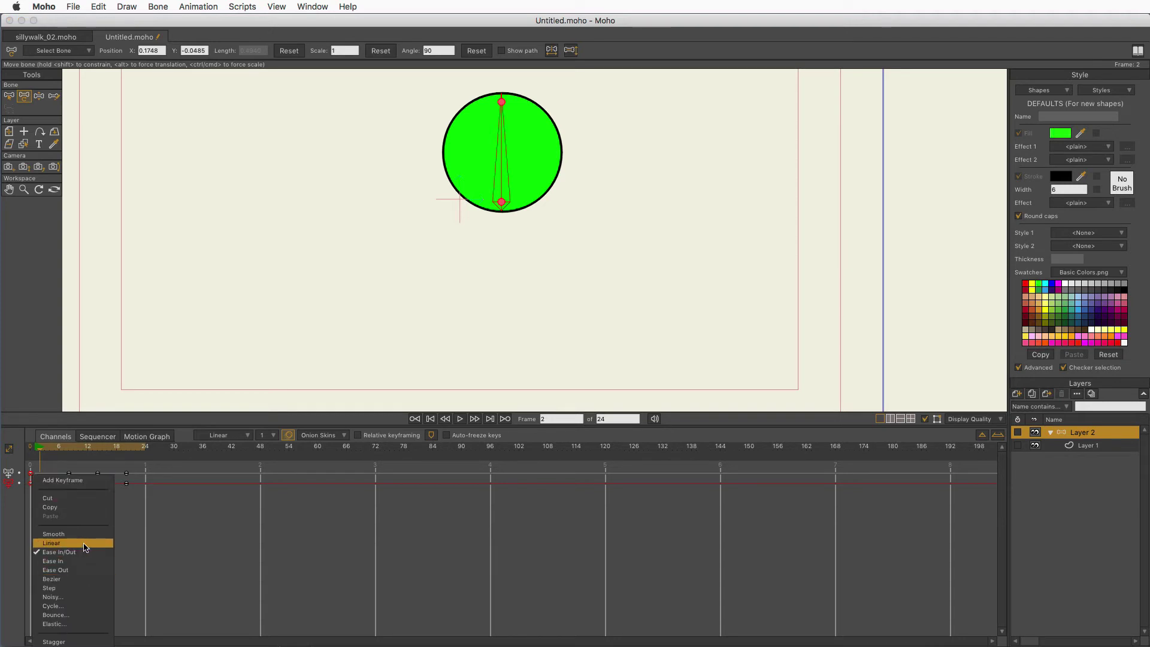
click(60, 547)
Play the bounce from frame 1 and stop it.
click(35, 454)
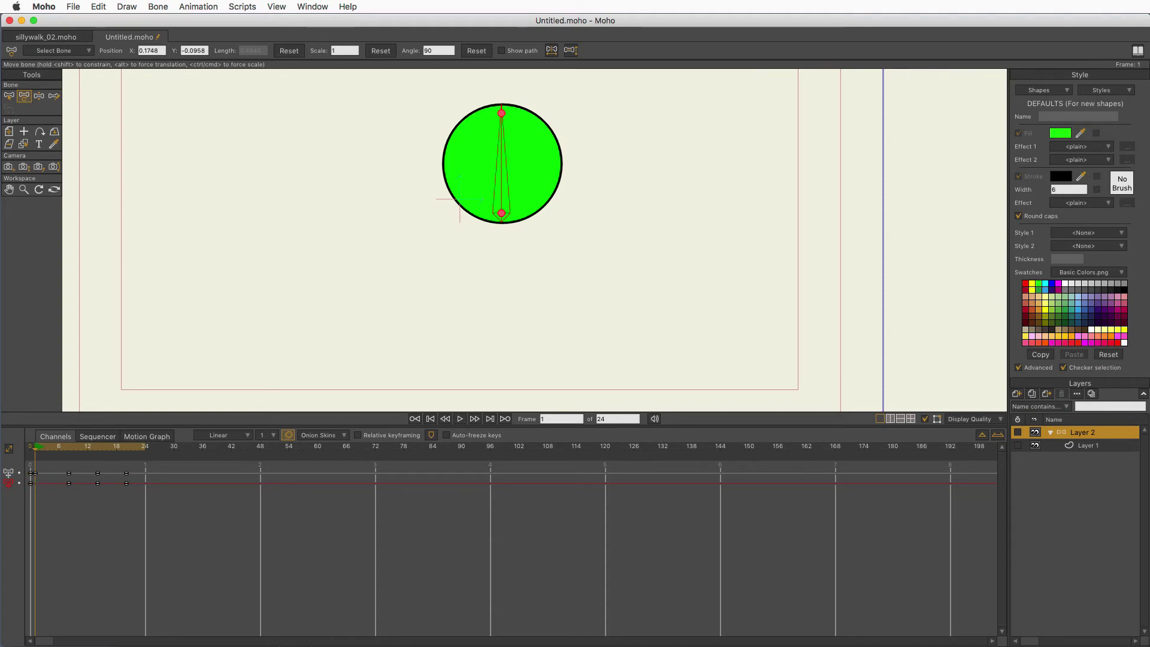
click(460, 419)
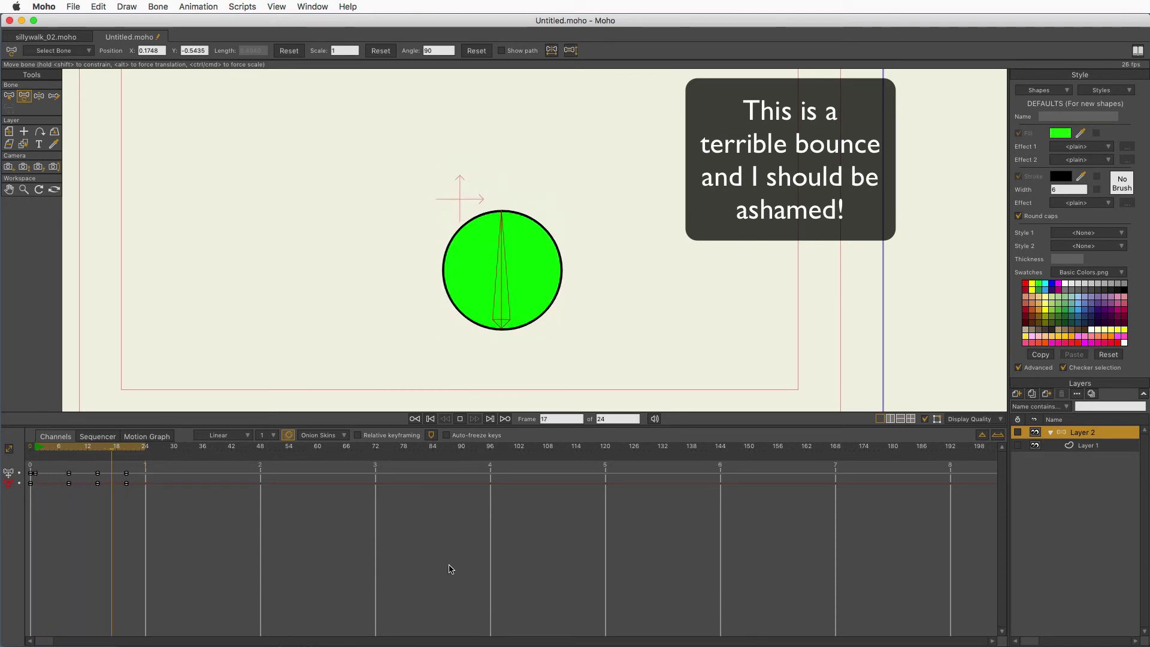
click(459, 419)
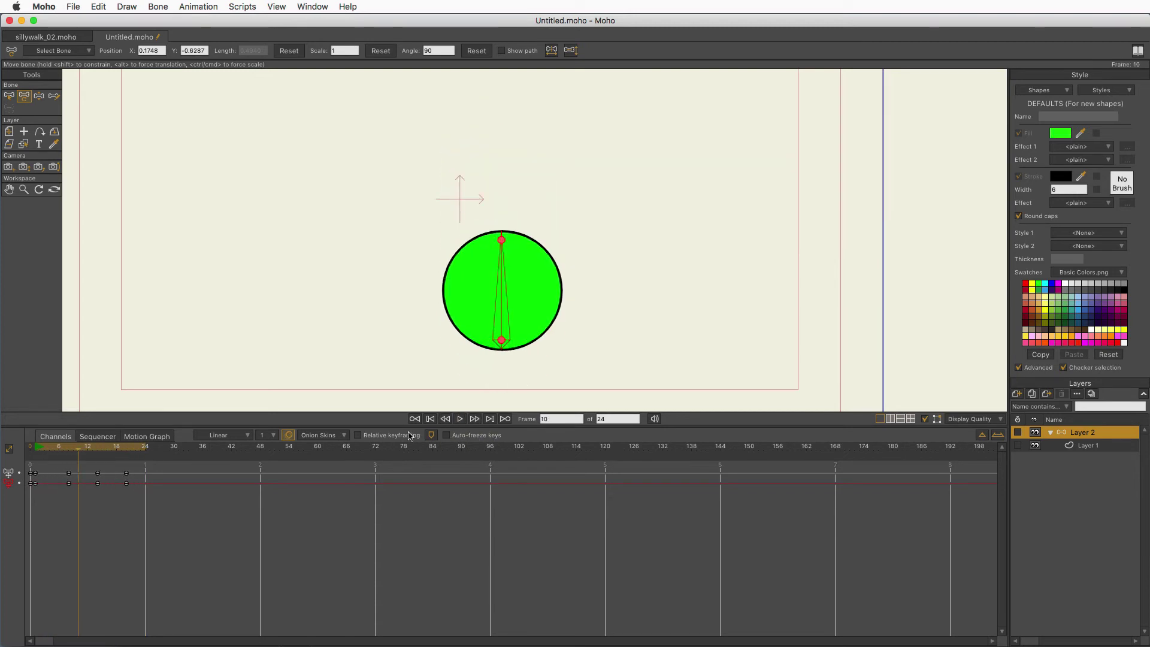
Scrub the bounce, then select all the ball's keyframes and set them to Bezier interpolation.
drag(70, 450, 100, 460)
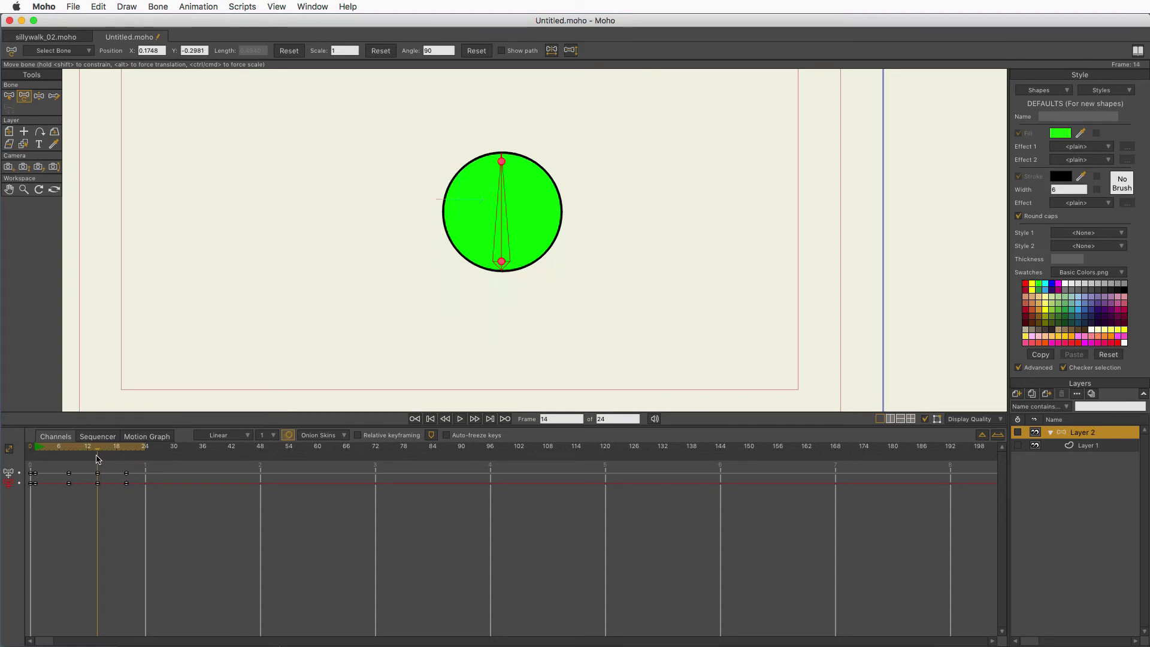
drag(97, 460, 57, 507)
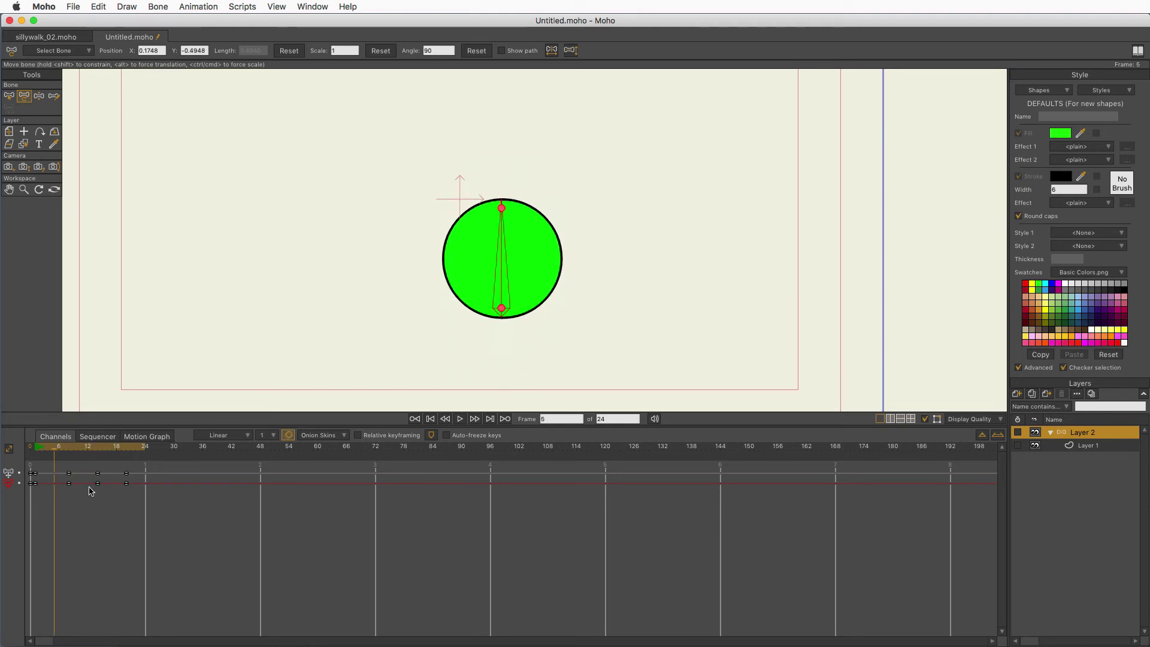
drag(136, 470, 35, 469)
right_click(69, 474)
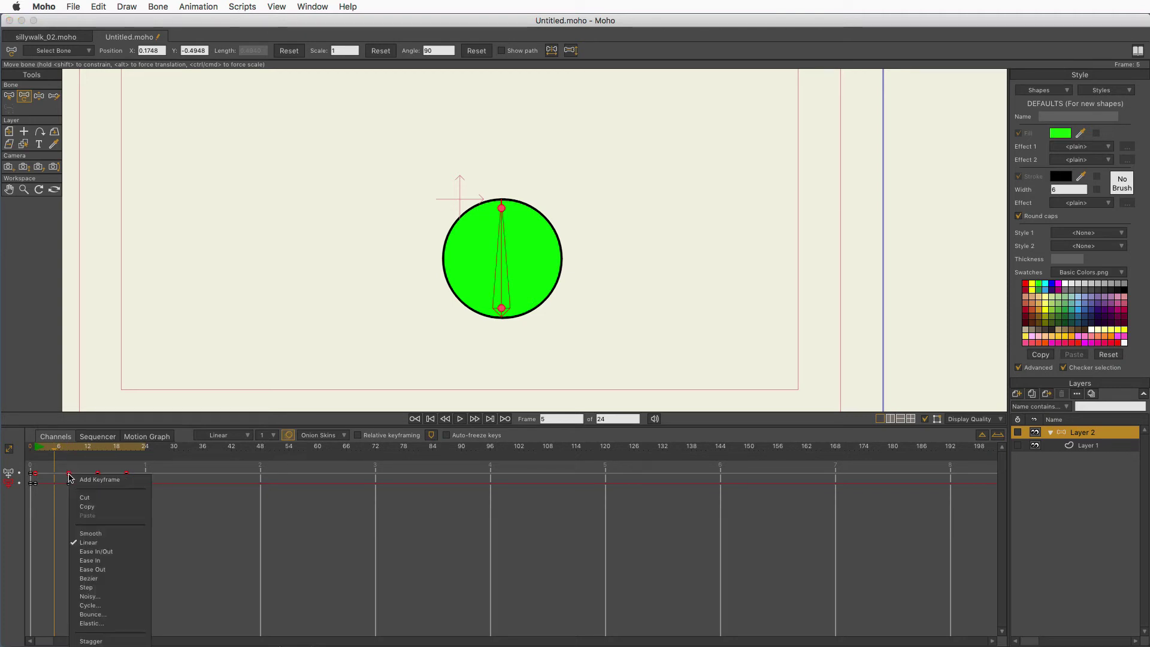
click(118, 580)
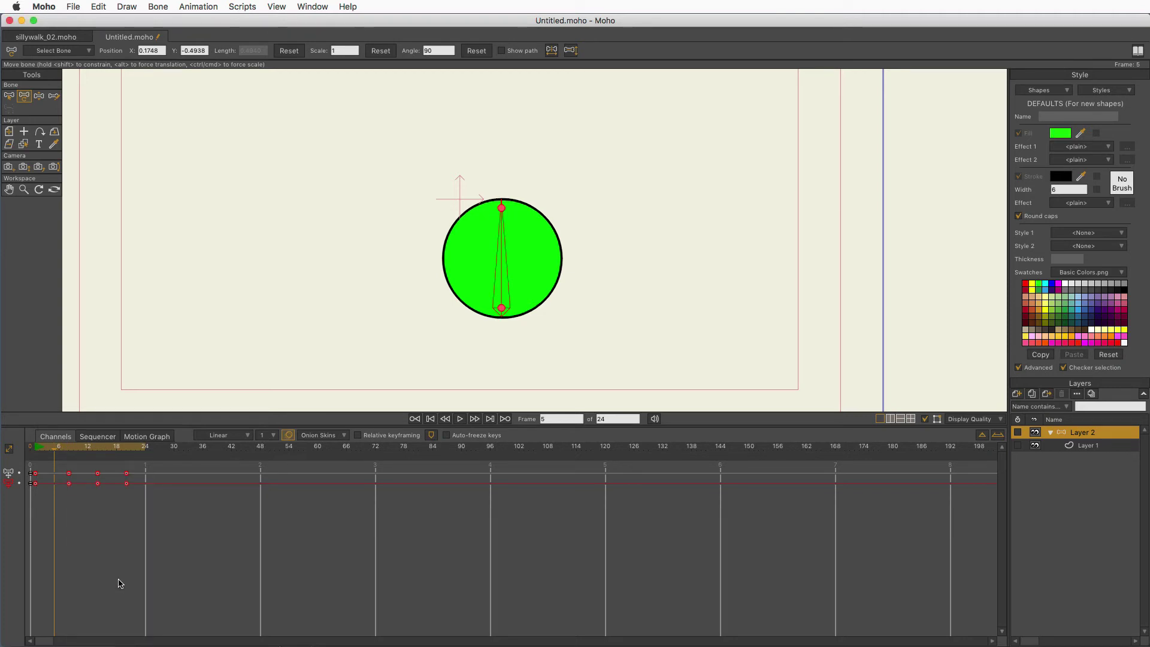
Display the bounce curve in the Motion Graph, deselect its keys, and return to frame 1.
click(149, 436)
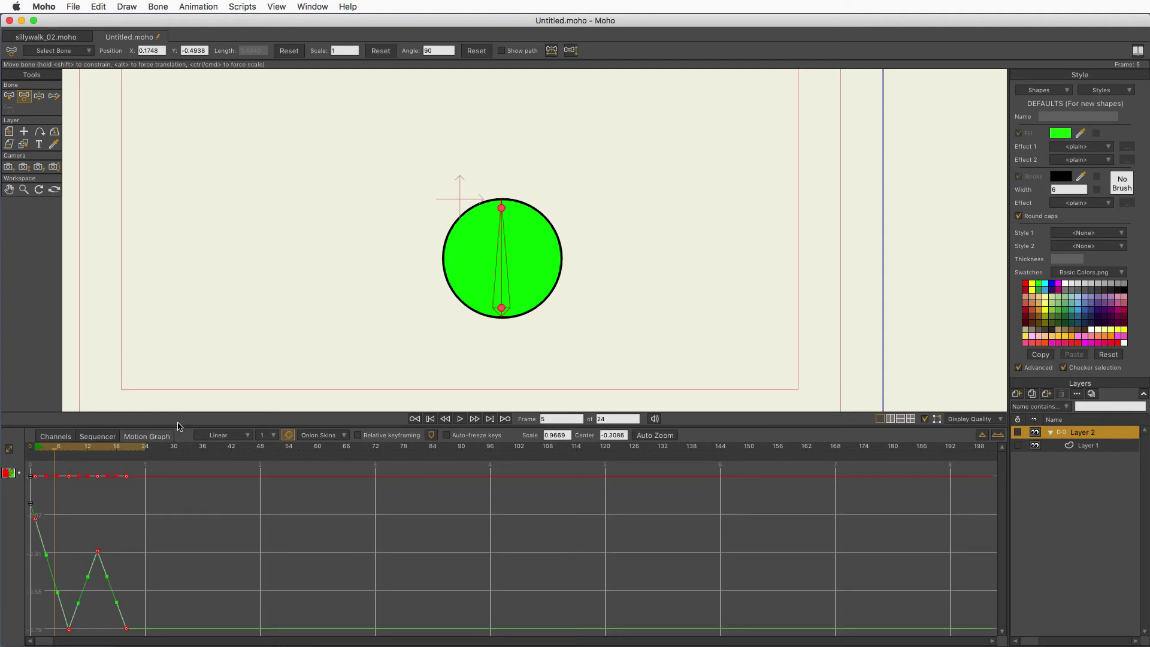
click(9, 473)
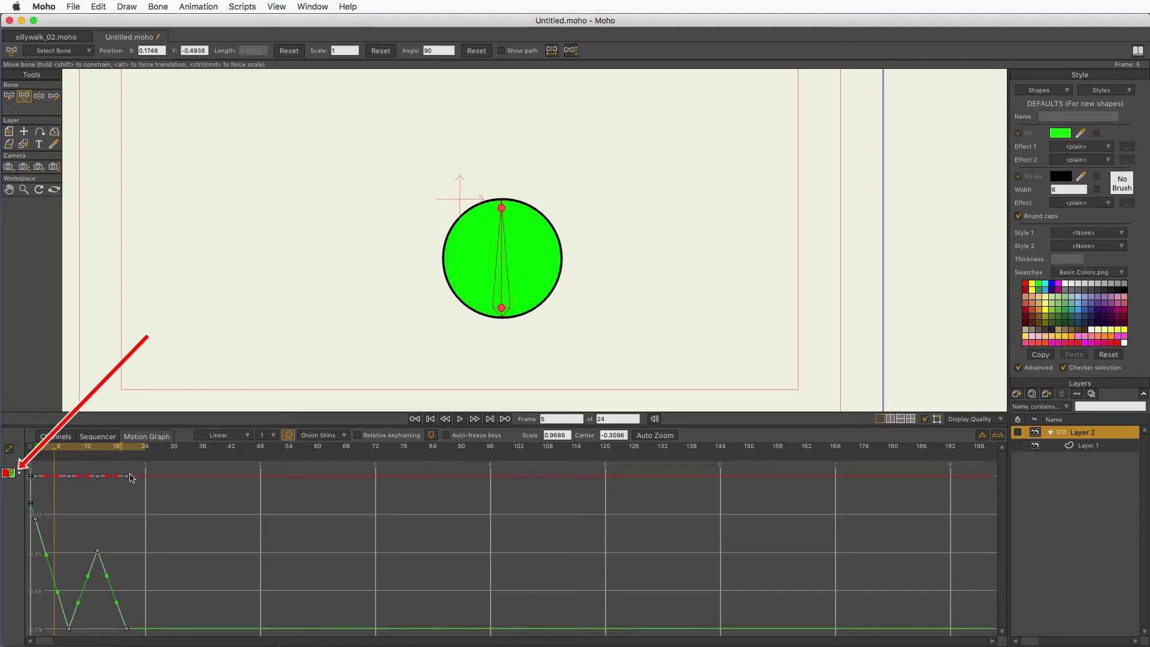
drag(57, 451, 37, 558)
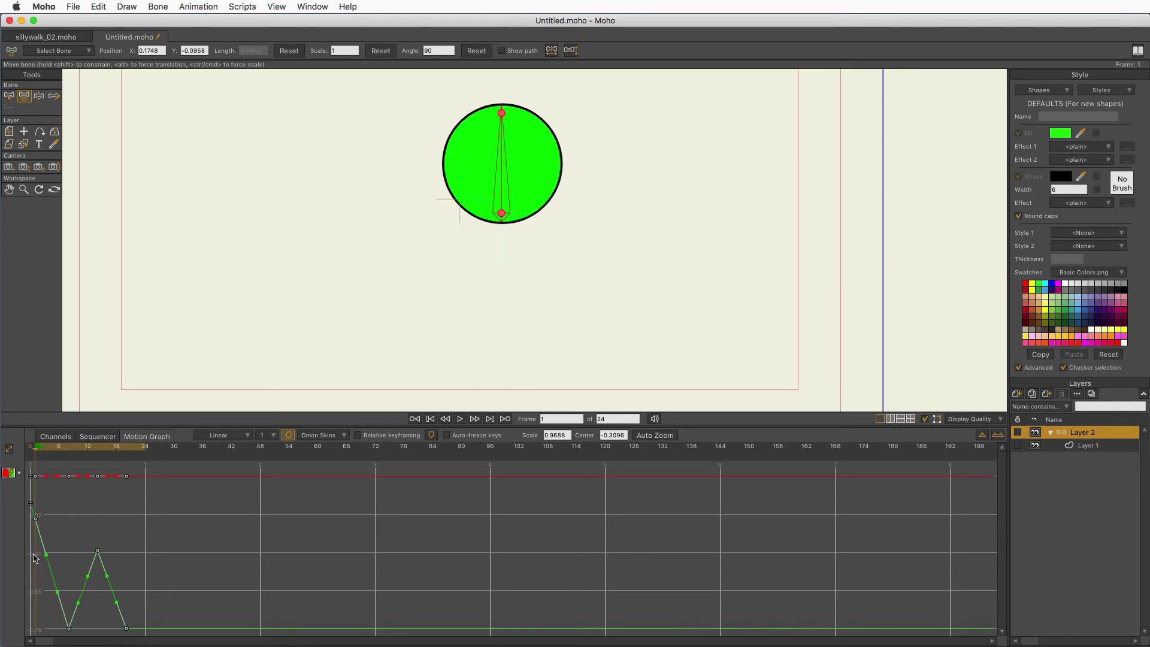
Add onion-skin markers for frames 2, 3, 4, 5, 6 and 7 on the timeline.
click(40, 456)
click(44, 456)
click(49, 456)
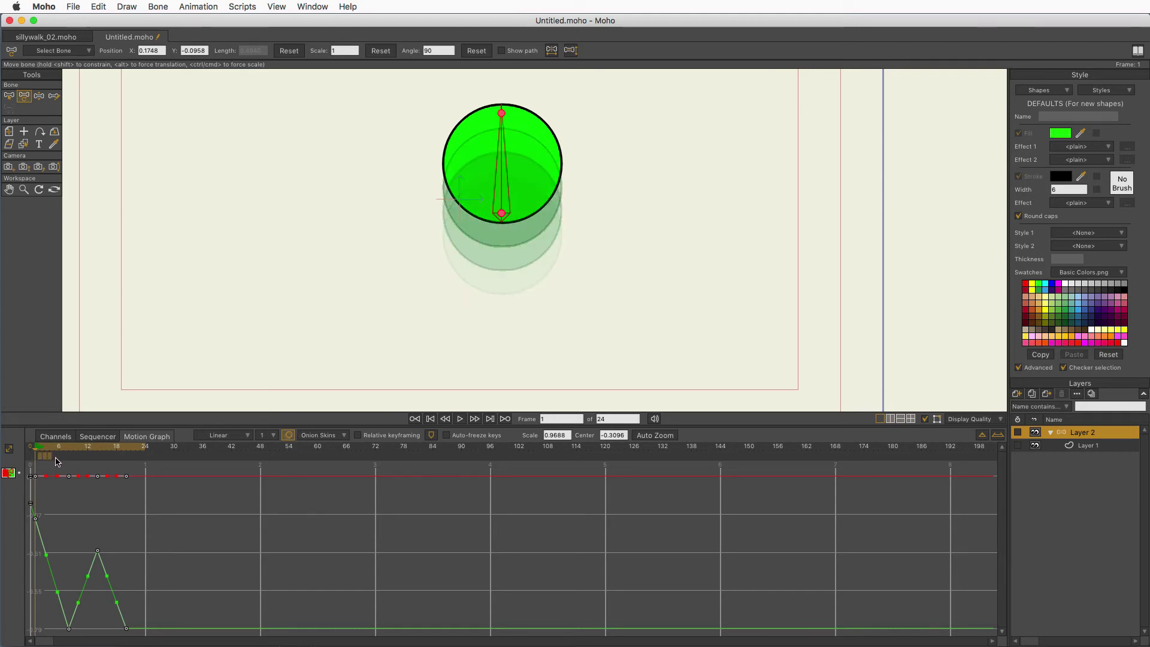
click(54, 457)
click(58, 457)
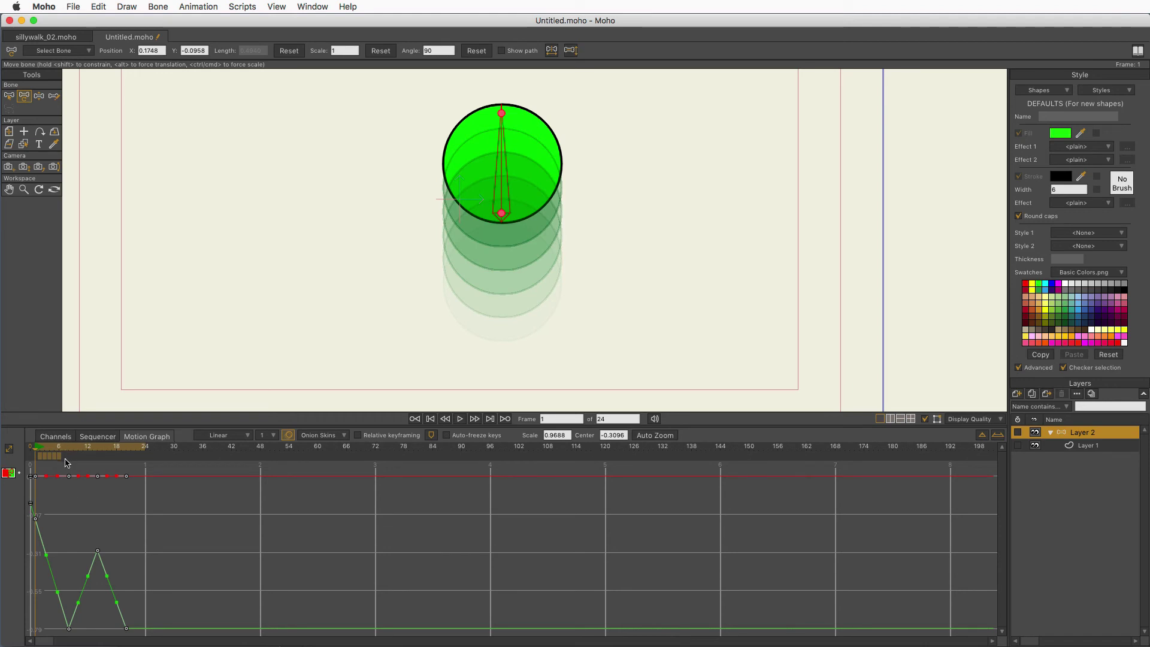
click(63, 456)
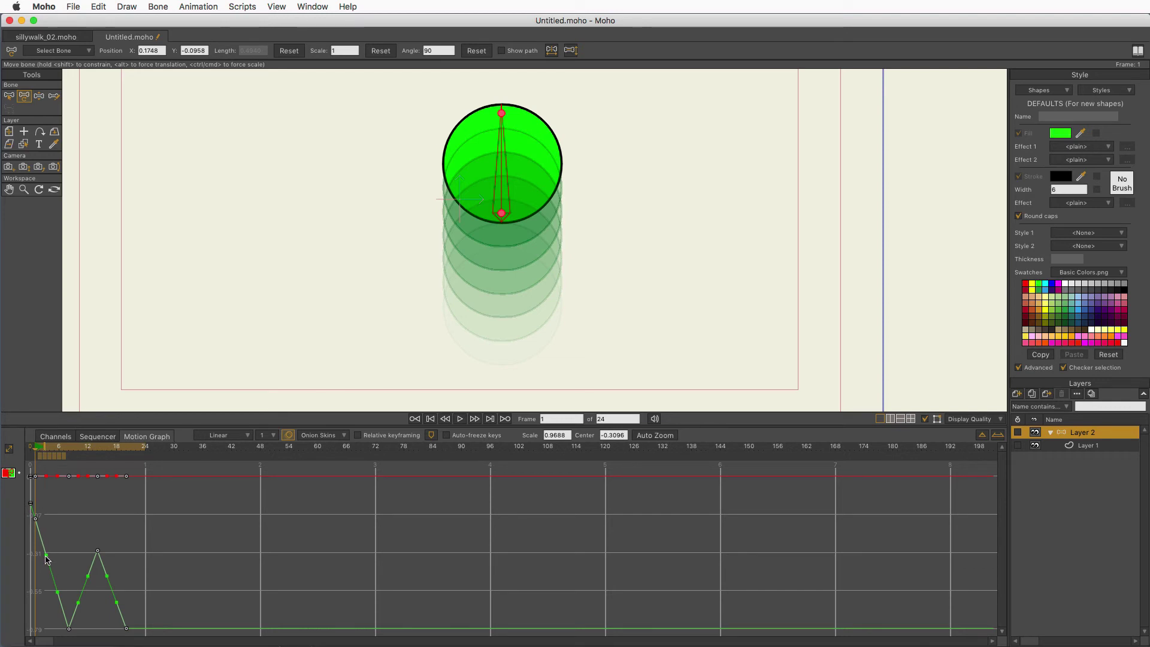
Pull the first keyframe's Bezier handle up and right to ease the fall, then check frames 1–7.
mouse_move(48, 559)
mouse_down()
mouse_move(46, 547)
mouse_move(63, 547)
mouse_up()
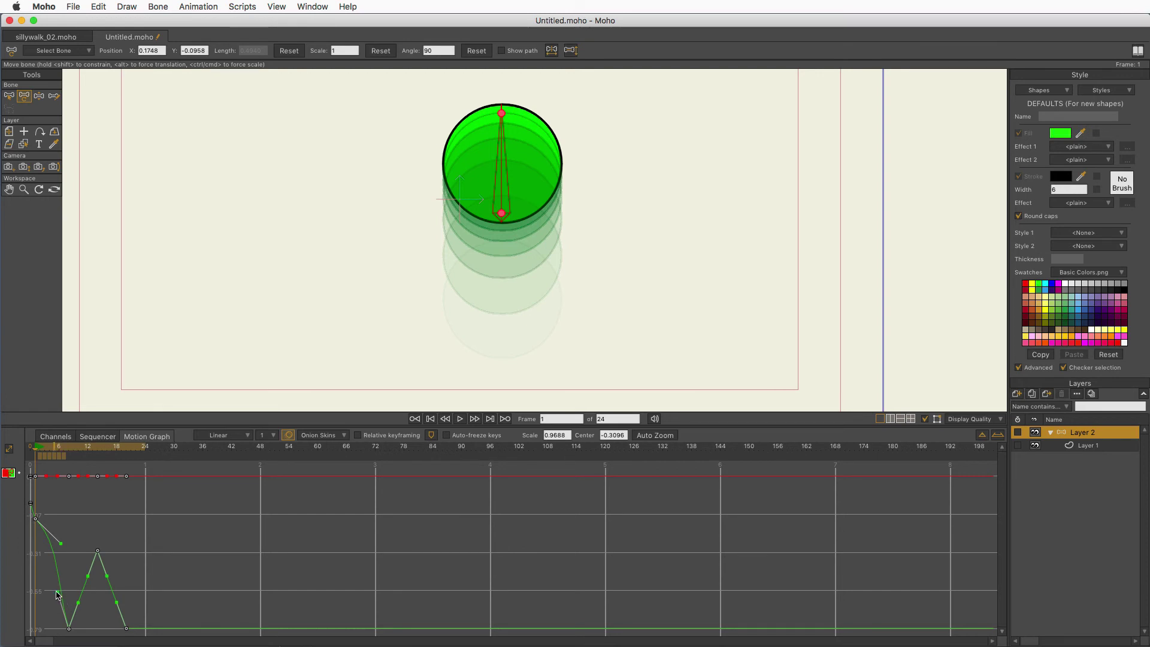
drag(58, 593, 64, 594)
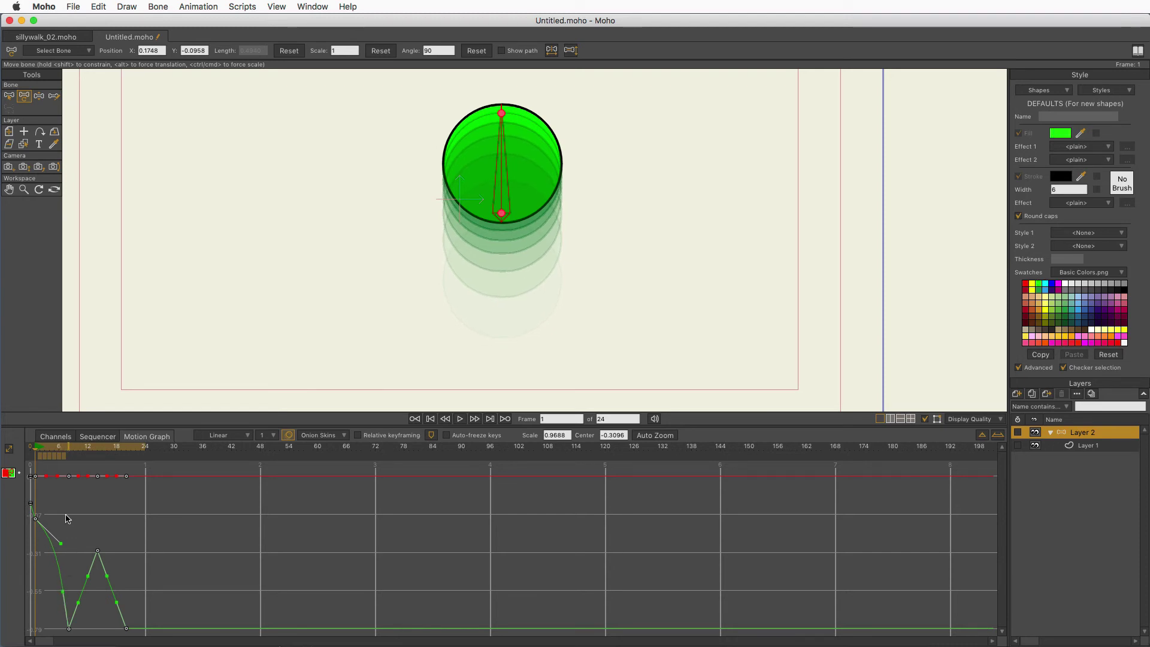
drag(36, 455, 70, 471)
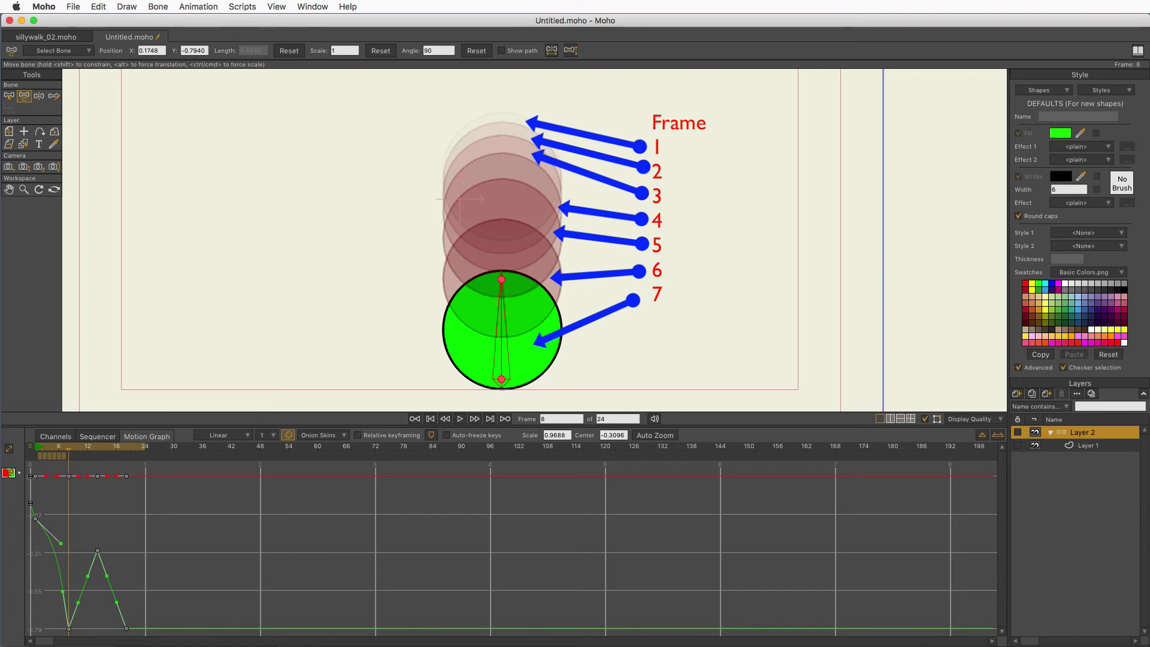
Play the eased fall from frame 1, stop it, and compare ball positions around frames 5–8.
drag(68, 449, 36, 454)
click(460, 418)
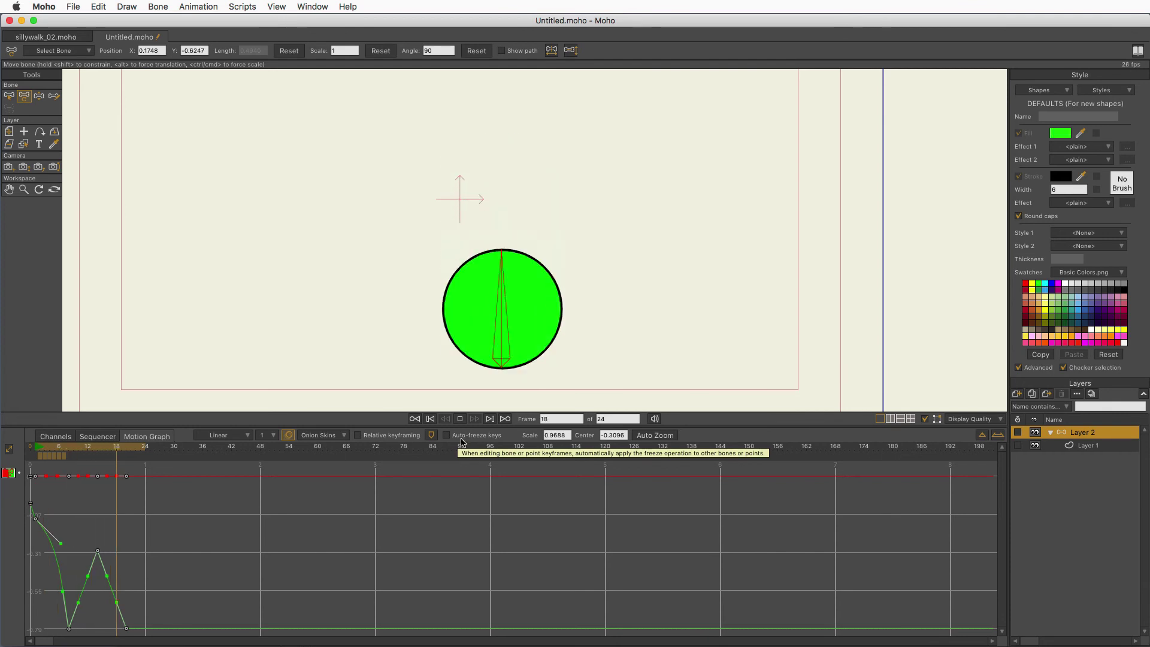
key(space)
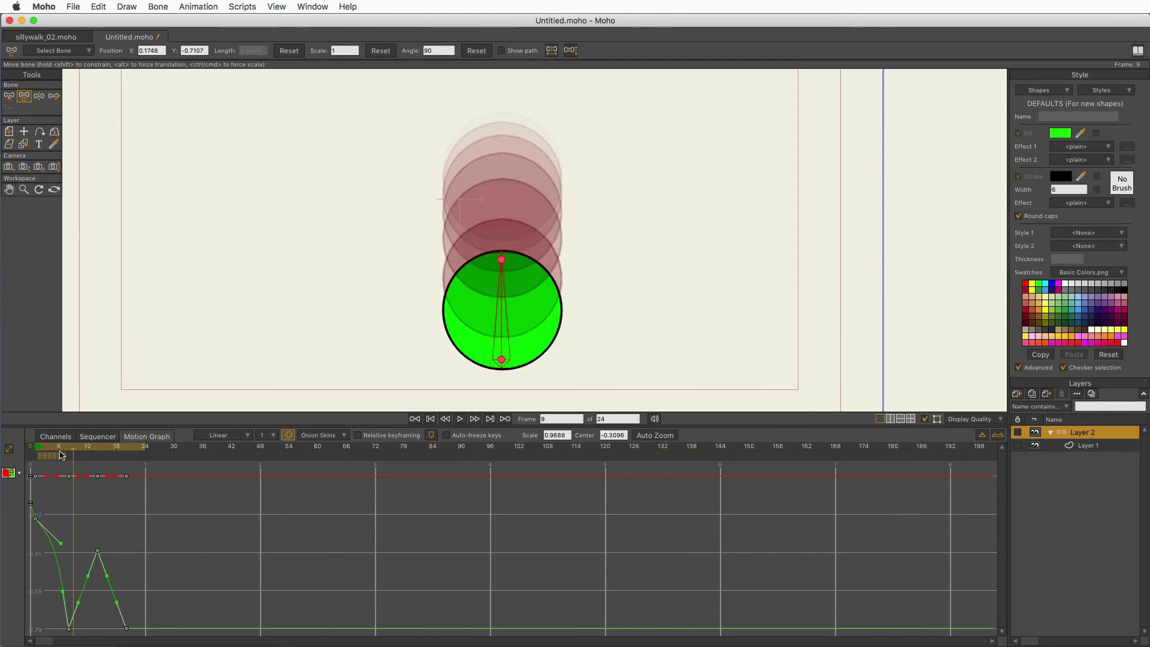
drag(73, 449, 70, 473)
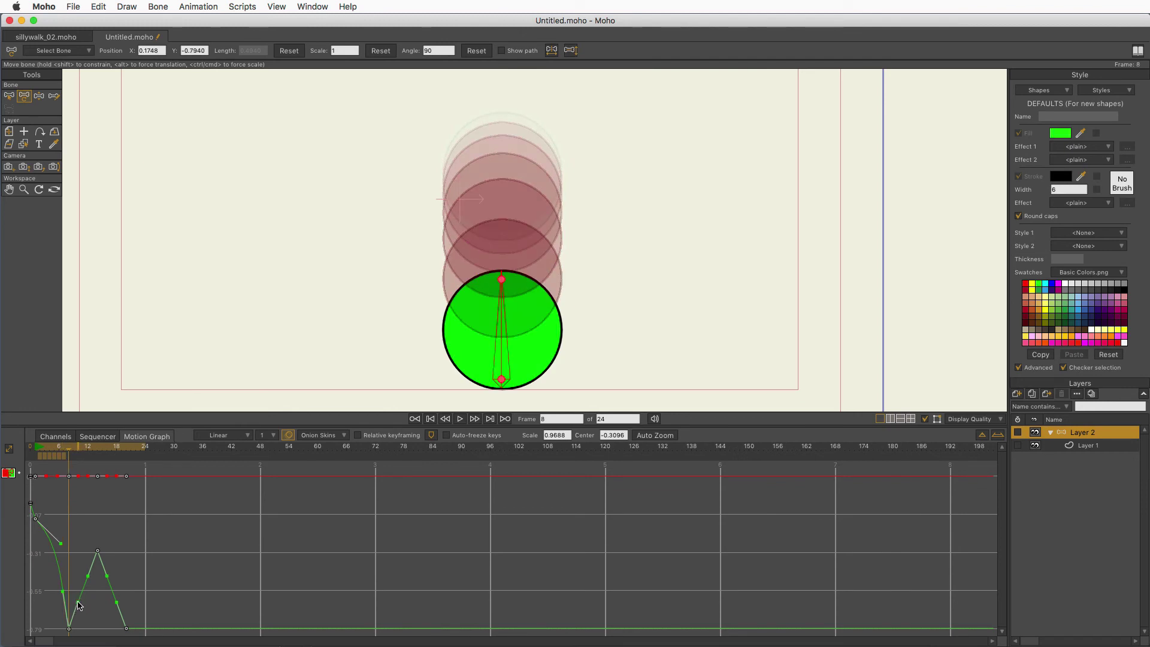
mouse_move(78, 467)
mouse_down()
mouse_move(55, 460)
mouse_move(87, 466)
mouse_move(48, 459)
mouse_move(87, 458)
mouse_move(59, 459)
mouse_up()
Turn on Relative frames for onion skins, then jump to frame 20 and back to frame 12.
click(324, 435)
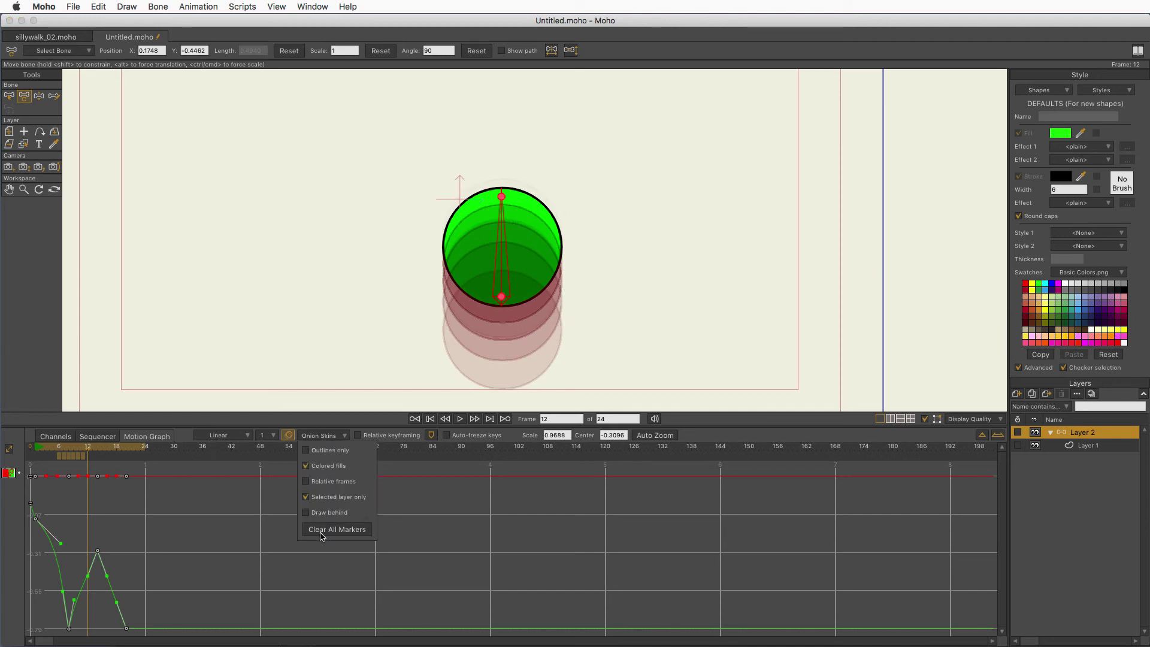
click(306, 483)
click(125, 457)
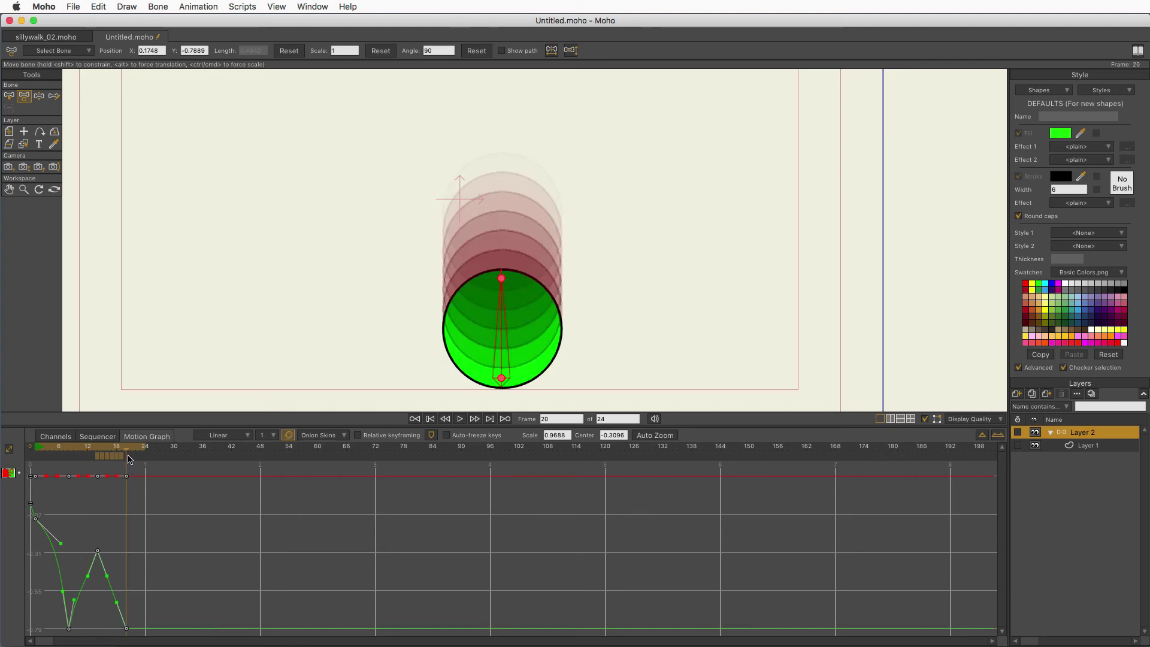
drag(127, 449, 99, 472)
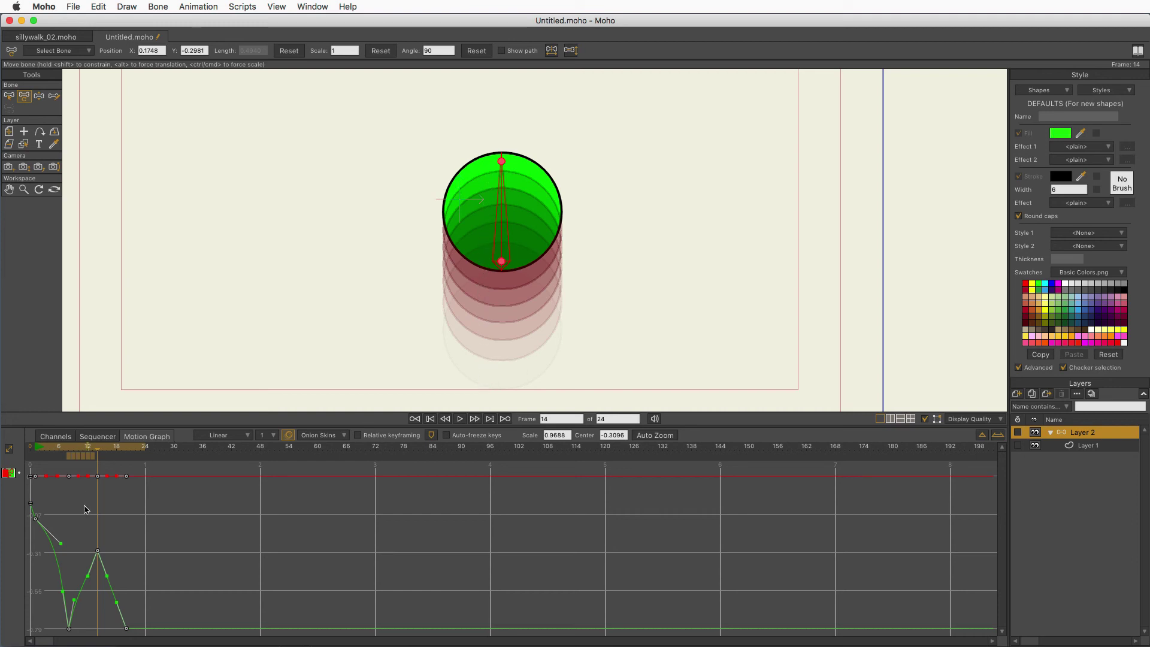
Adjust the Bezier handles around the peak after frame 12, checking frames 10–20 as you go.
drag(88, 578, 80, 550)
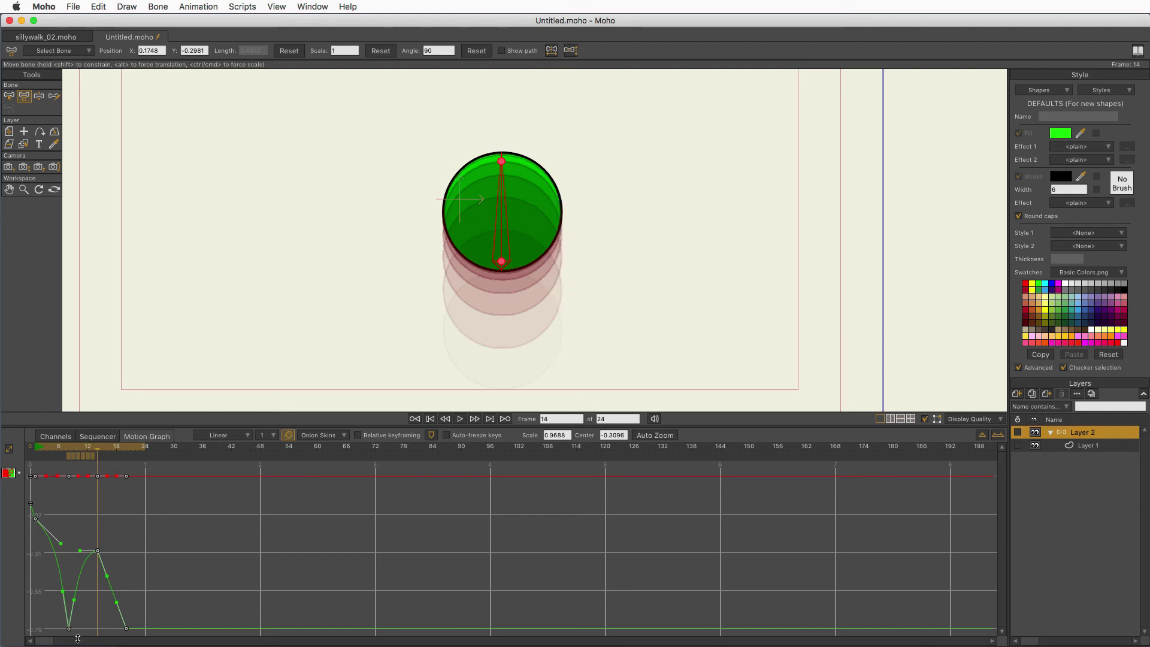
mouse_move(100, 454)
mouse_down()
mouse_move(121, 458)
mouse_move(98, 461)
mouse_up()
drag(108, 575, 117, 553)
drag(98, 456, 127, 487)
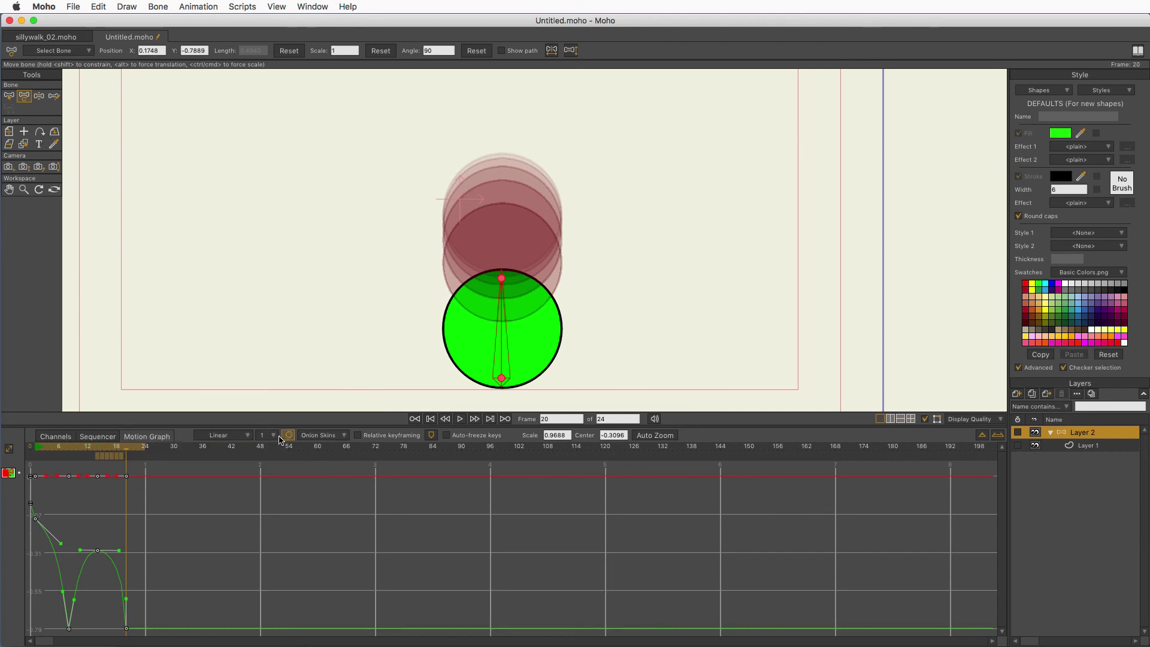
Play the refined bounce animation to review the eased motion.
click(461, 419)
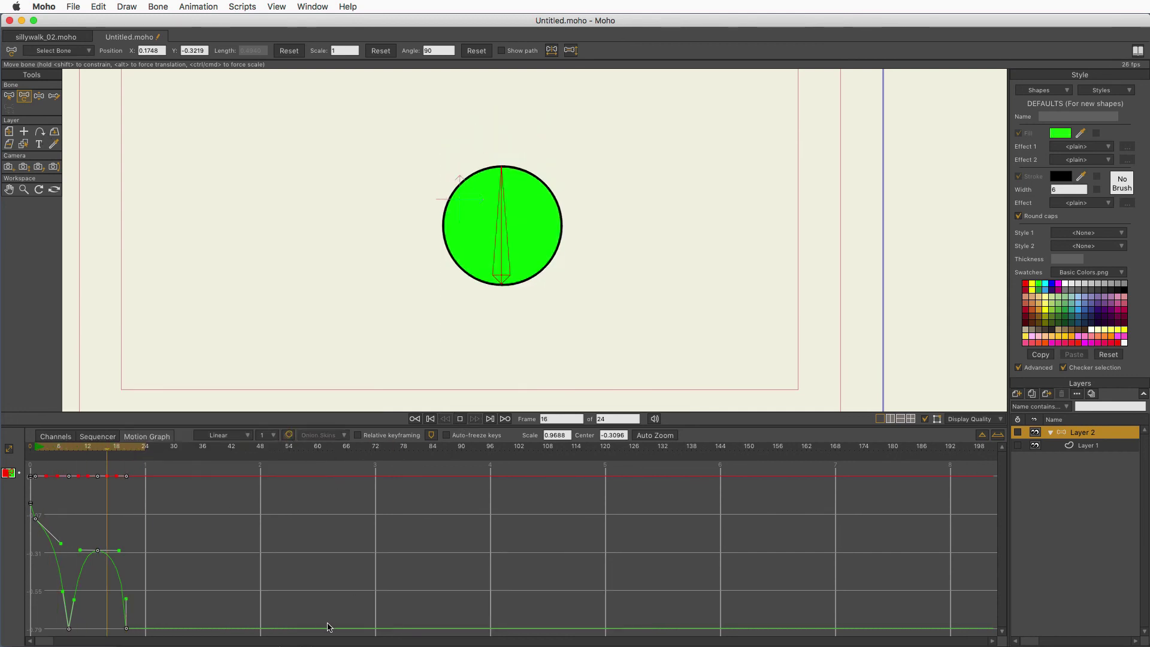